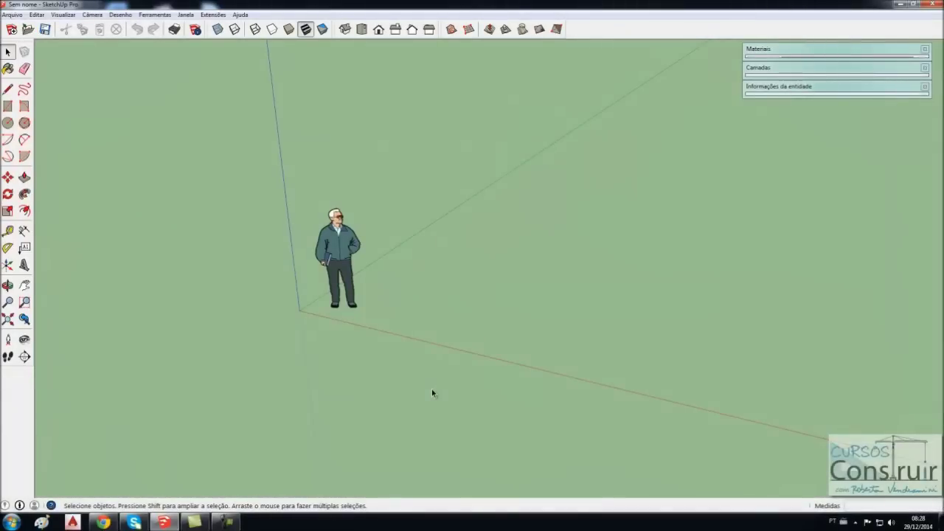
Step: Draw two rectangles on the ground beside the figure
middle_drag(461, 383, 453, 330)
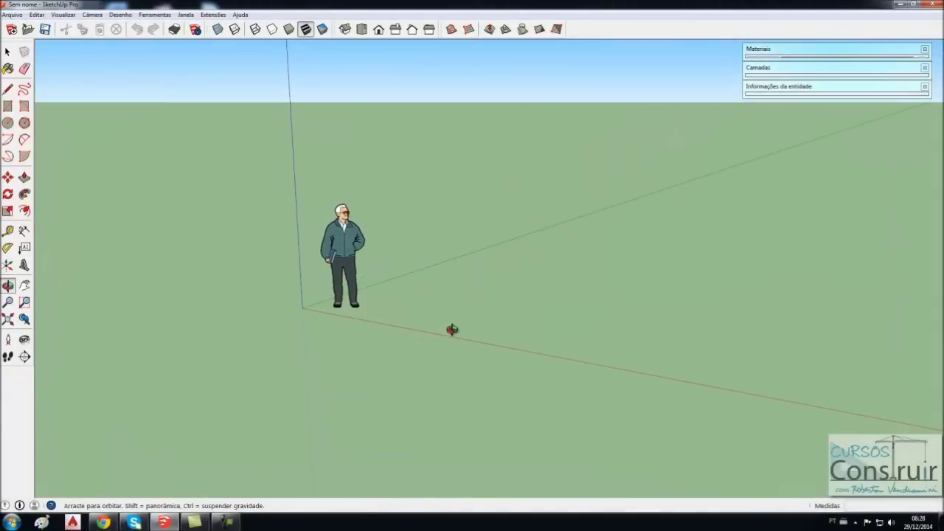
scroll(549, 324, up, 2)
scroll(552, 324, up, 2)
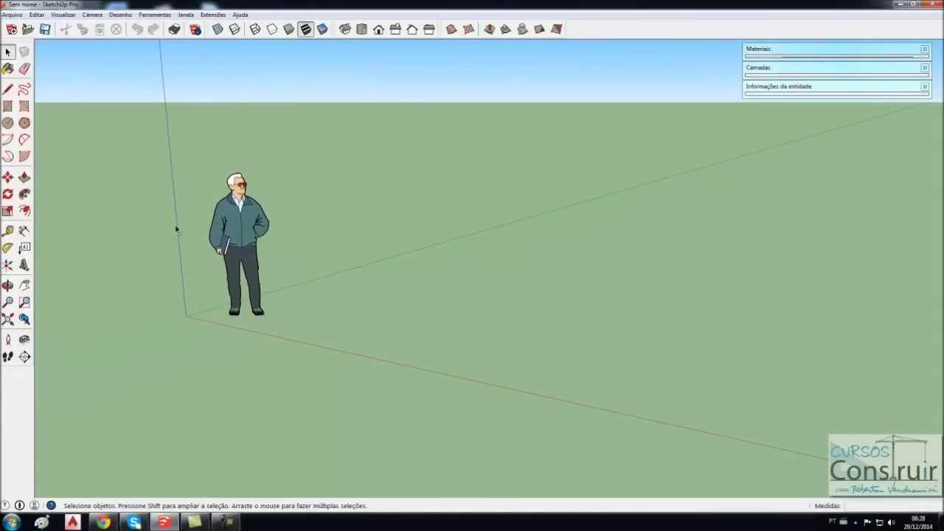
click(7, 105)
click(353, 319)
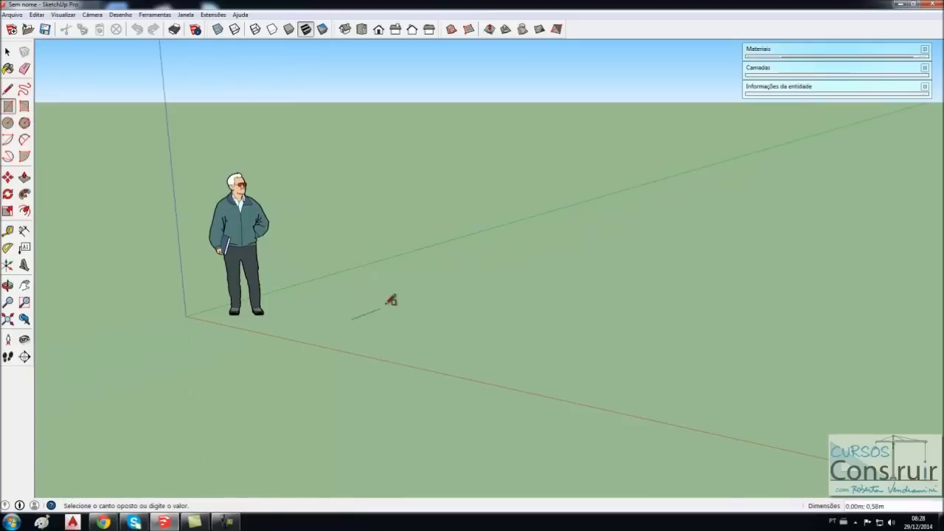
click(505, 305)
click(506, 356)
click(650, 336)
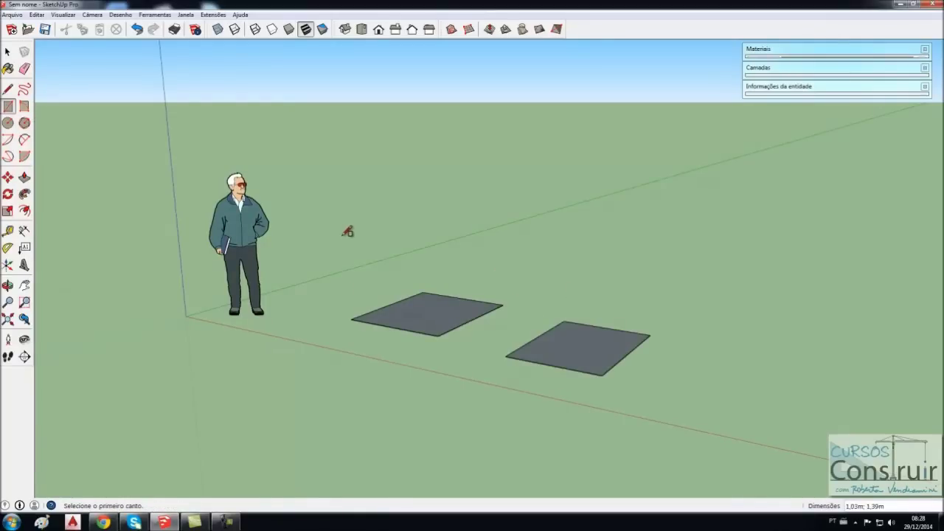
Step: Reverse the faces of both rectangles, then orbit to look down on them
key(space)
click(434, 306)
right_click(433, 306)
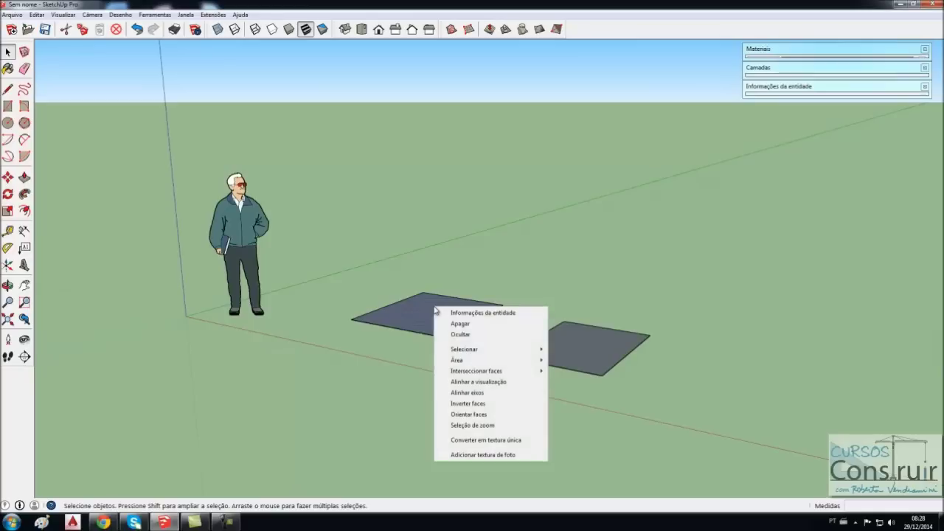
click(478, 403)
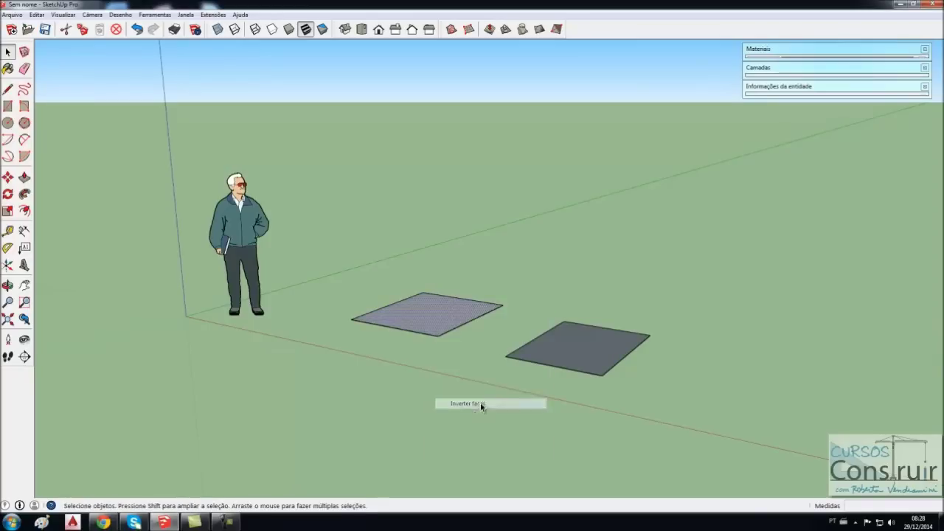
right_click(566, 356)
click(601, 451)
key(o)
mouse_move(631, 383)
middle_down()
mouse_move(618, 386)
mouse_move(611, 417)
middle_up()
key(space)
scroll(468, 347, up, 3)
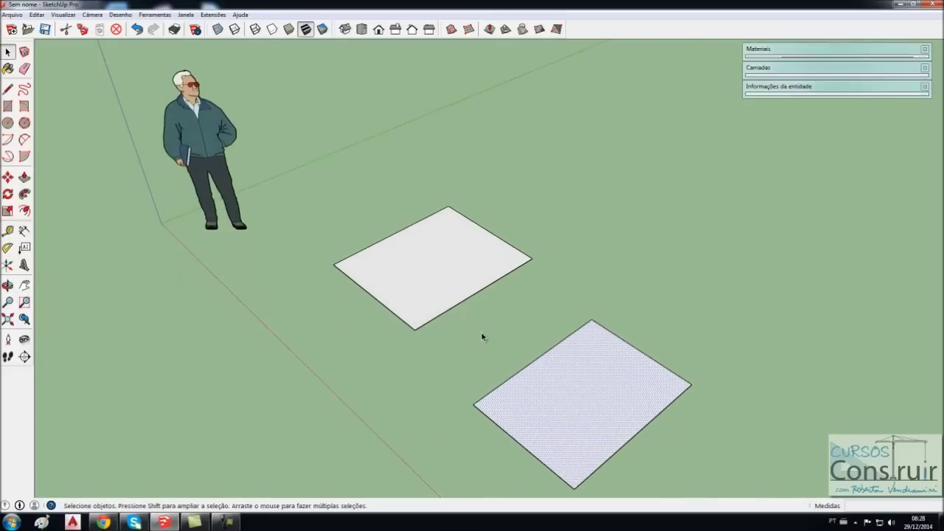
Step: Push/Pull the first rectangle up into a box about 0.63 m tall
click(482, 332)
mouse_move(440, 315)
middle_down()
mouse_move(474, 327)
mouse_move(299, 212)
middle_up()
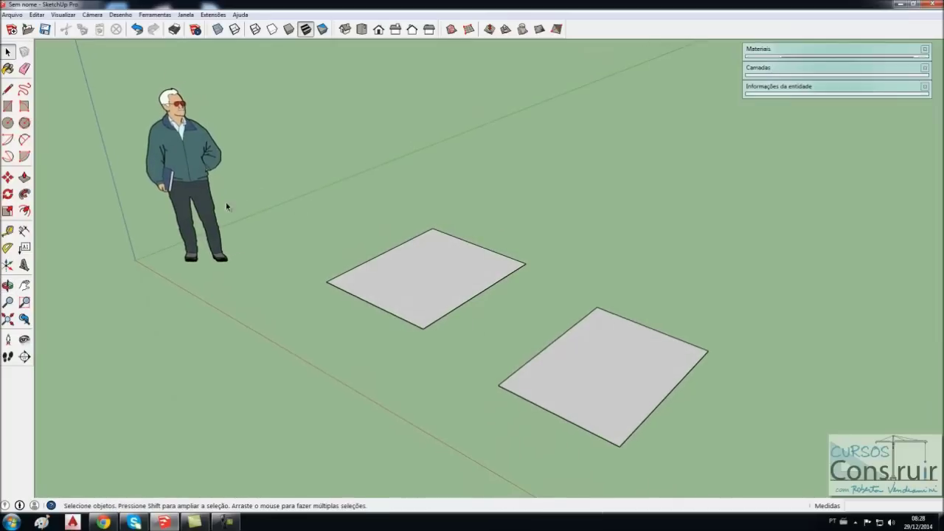
click(25, 177)
drag(396, 283, 405, 218)
Step: Raise the second rectangle 0.47 m into a box and select the left box's top
click(595, 374)
click(597, 317)
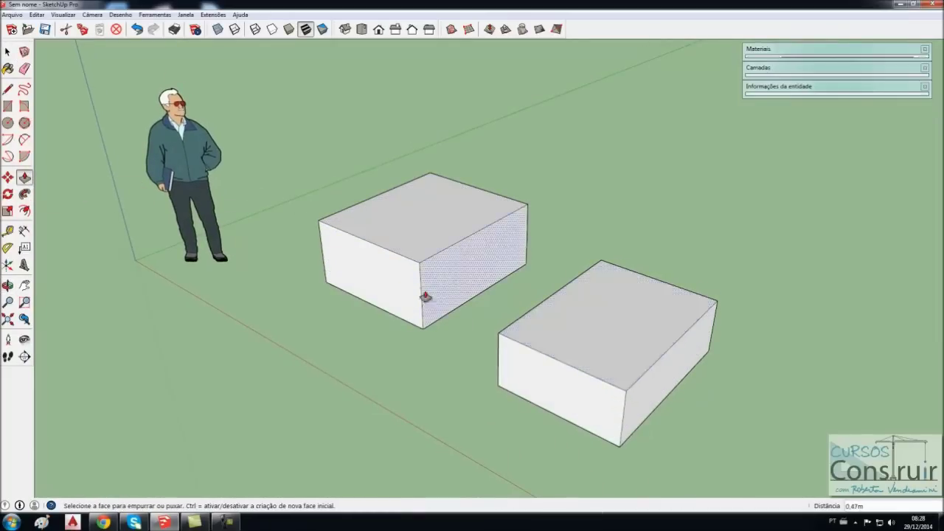
key(o)
drag(440, 370, 489, 314)
key(p)
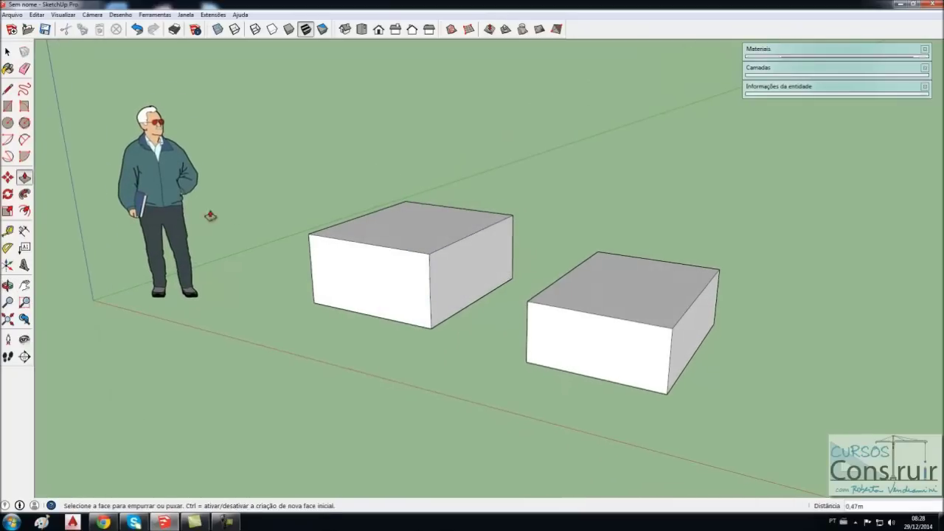
key(space)
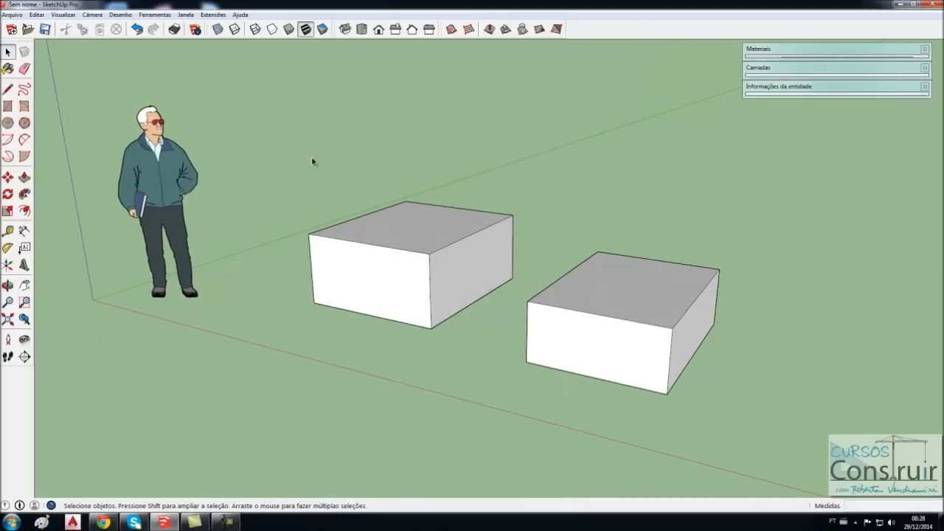
click(418, 239)
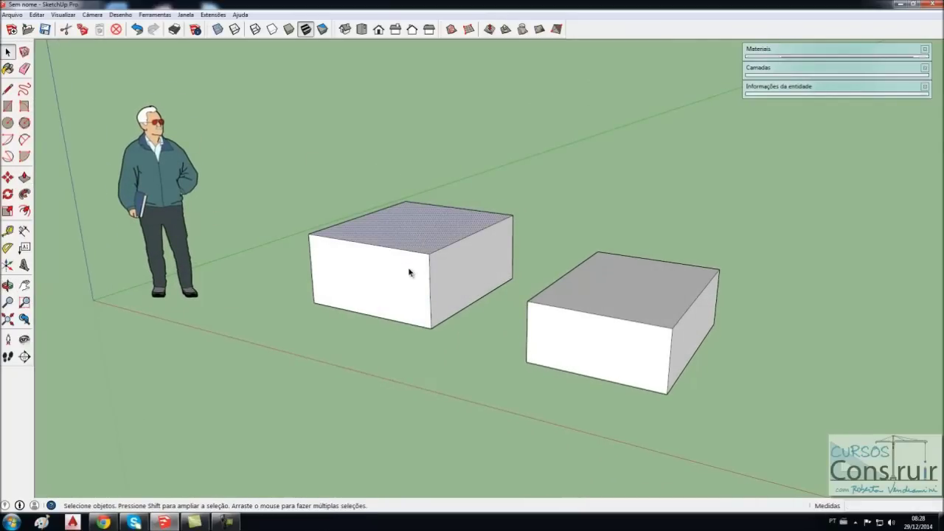
scroll(443, 263, up, 2)
Step: Compare selecting single edges and faces with triple-clicking to select all the left box's geometry
click(441, 242)
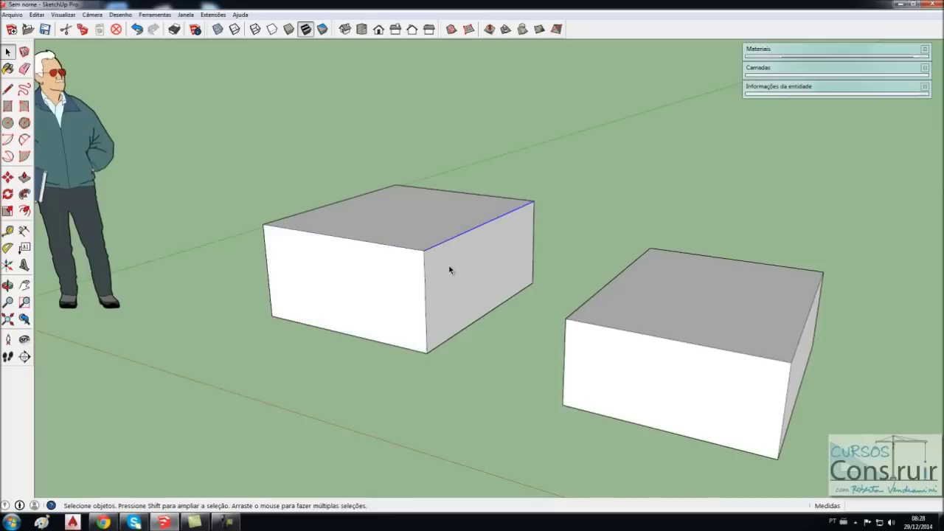
click(462, 329)
click(426, 323)
click(452, 297)
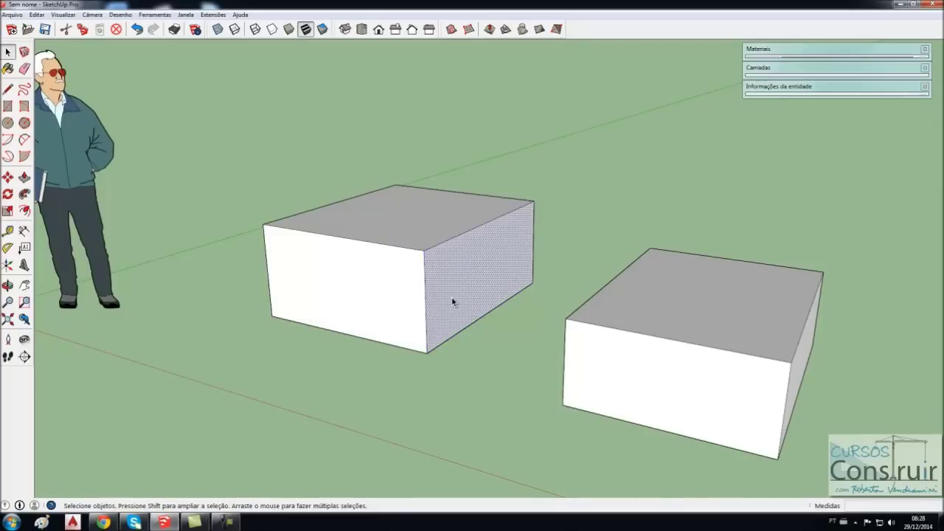
triple_click(396, 281)
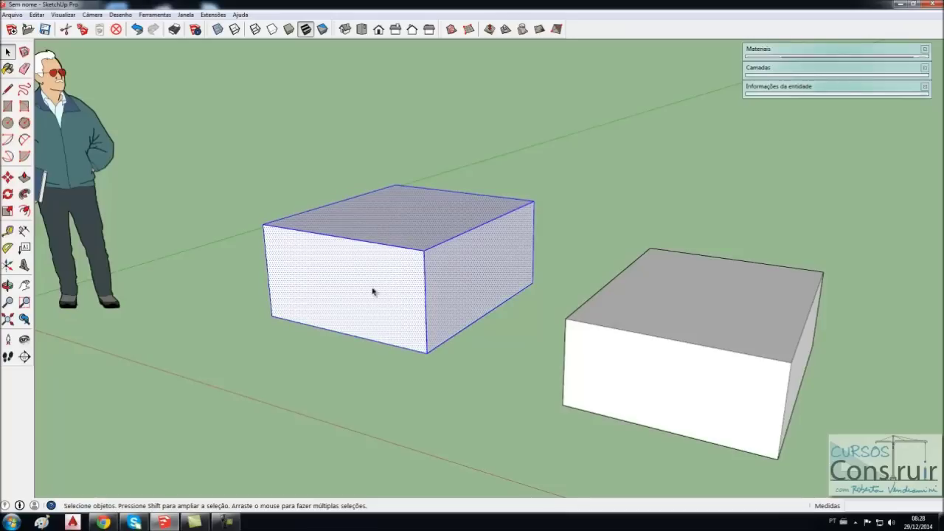
click(308, 361)
click(345, 298)
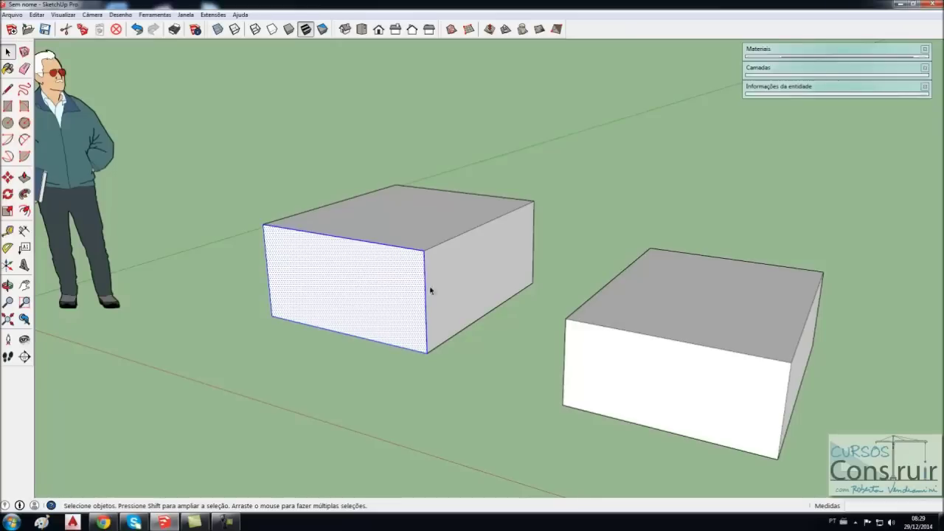
triple_click(351, 281)
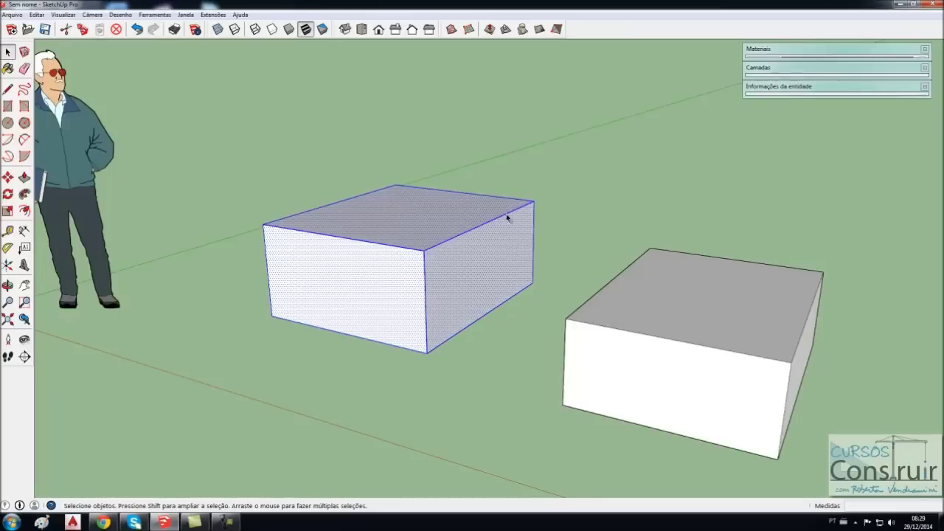
mouse_move(446, 235)
middle_down()
mouse_move(464, 322)
mouse_move(369, 371)
mouse_move(512, 310)
middle_up()
click(245, 326)
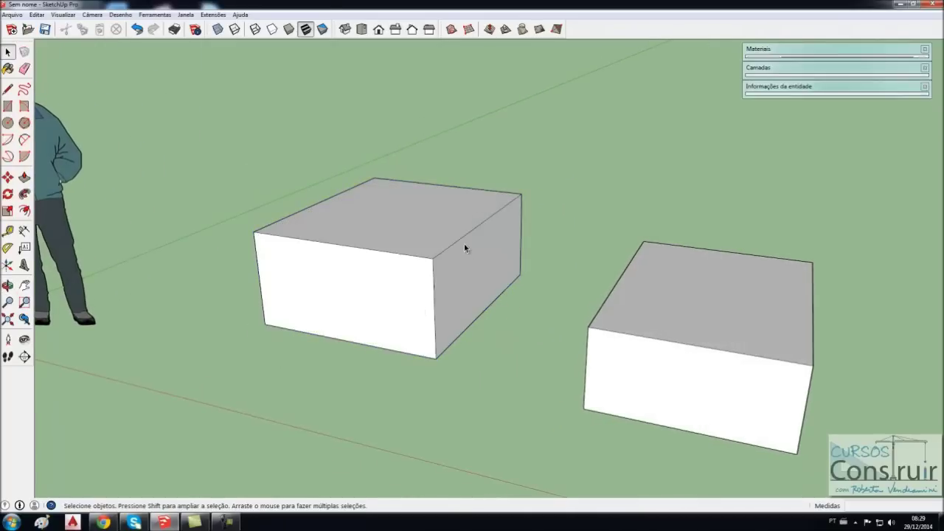
mouse_move(487, 348)
middle_down()
mouse_move(443, 385)
mouse_move(413, 394)
middle_up()
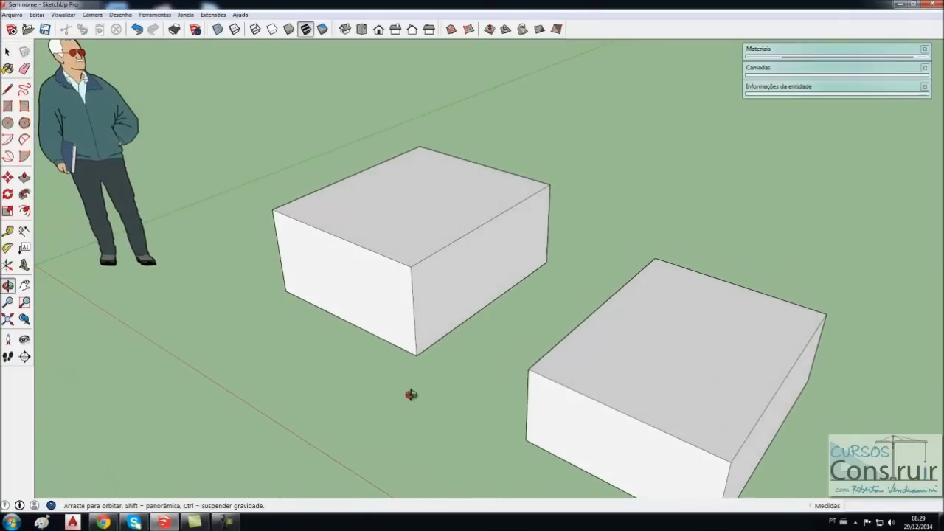
triple_click(400, 221)
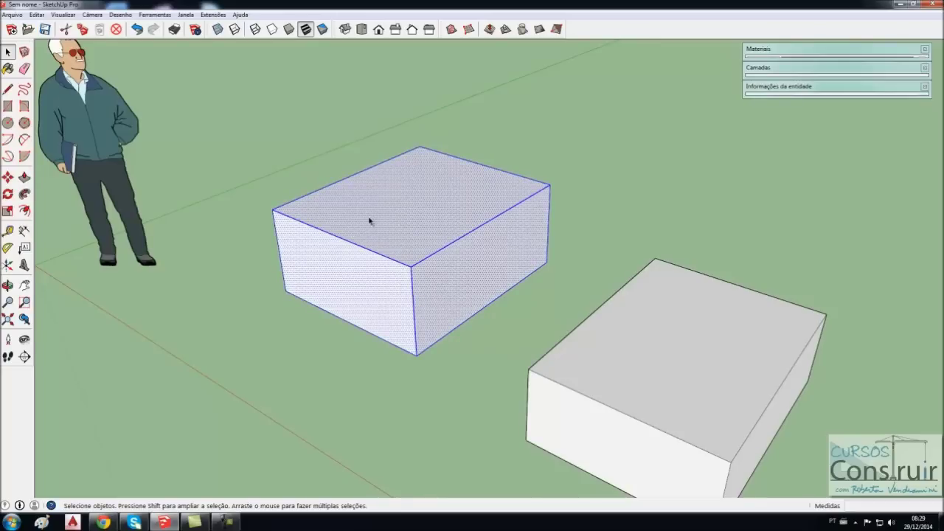
Step: Window-select the left box and make it a group with Criar grupo
click(373, 217)
right_click(373, 217)
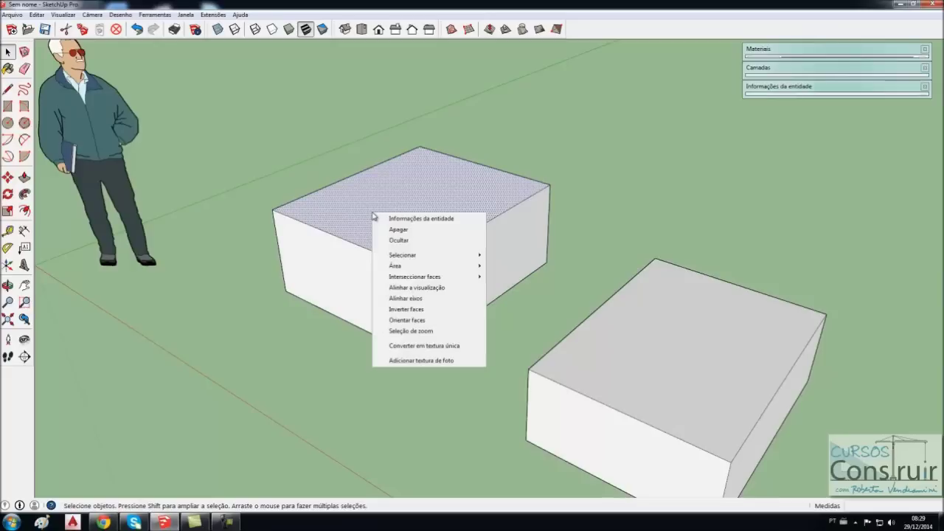
click(267, 166)
drag(225, 116, 576, 382)
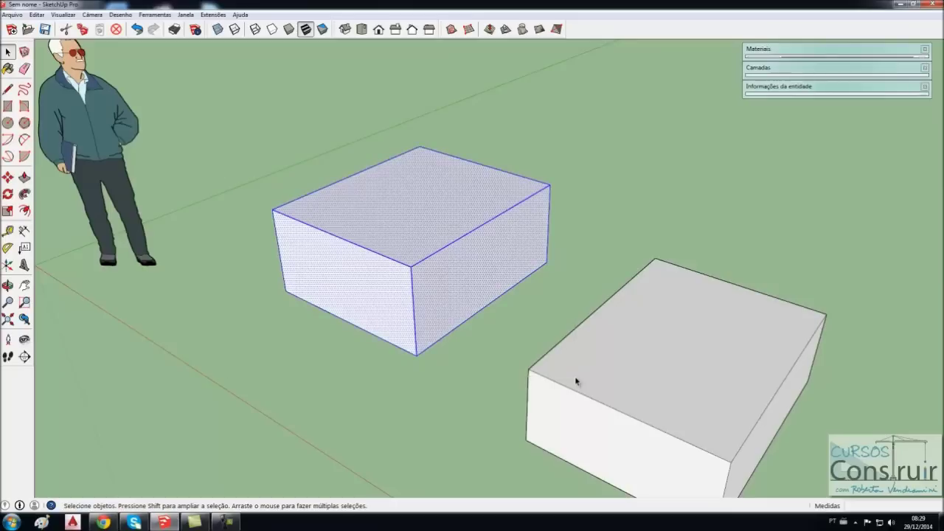
right_click(433, 206)
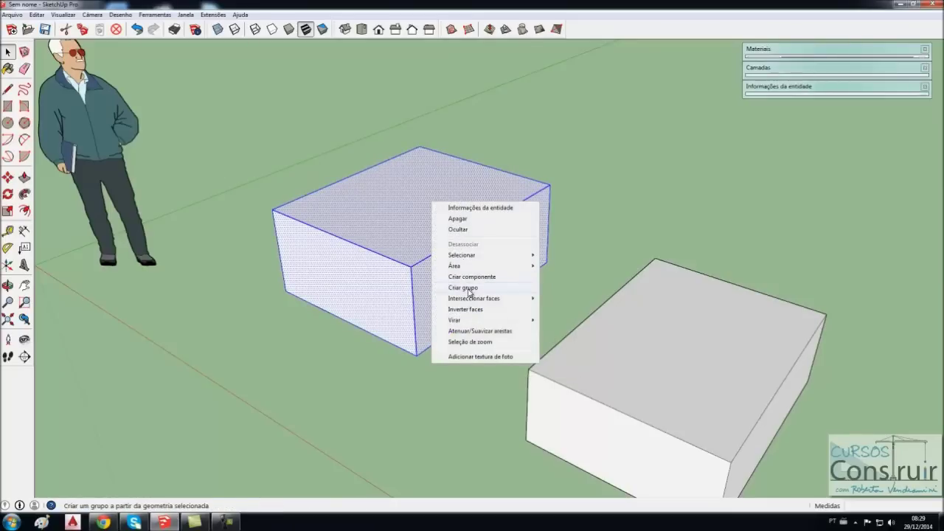
click(467, 289)
Step: Orbit and zoom around the boxes, selecting the new group to check it
click(583, 198)
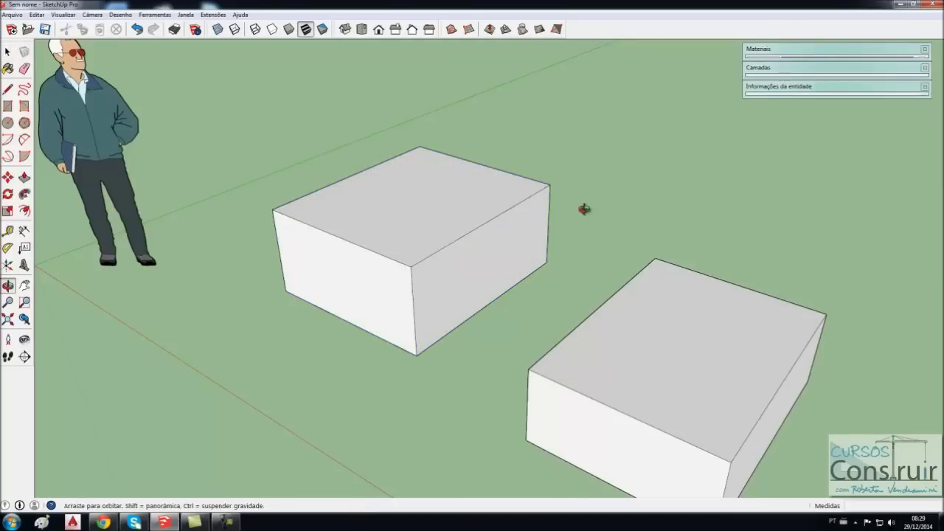
middle_drag(586, 207, 403, 241)
mouse_move(403, 240)
mouse_down()
mouse_move(464, 255)
mouse_move(258, 255)
mouse_move(453, 236)
mouse_move(306, 283)
mouse_move(405, 258)
mouse_move(416, 302)
mouse_move(342, 319)
mouse_up()
key(space)
click(343, 319)
scroll(342, 319, down, 3)
scroll(428, 347, down, 2)
mouse_move(428, 348)
middle_down()
mouse_move(317, 359)
mouse_move(417, 338)
mouse_move(389, 296)
mouse_move(445, 289)
middle_up()
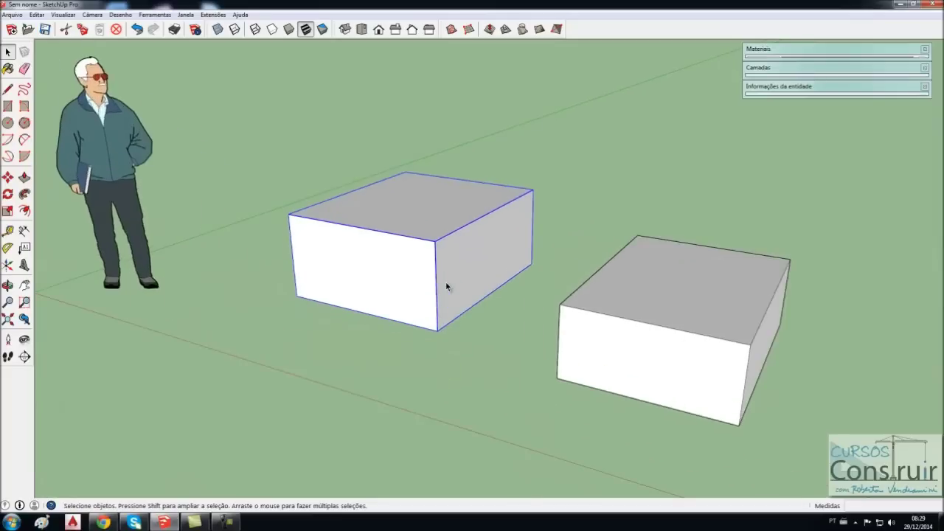
scroll(445, 289, up, 2)
scroll(352, 255, down, 2)
middle_drag(352, 256, 395, 274)
scroll(394, 272, up, 1)
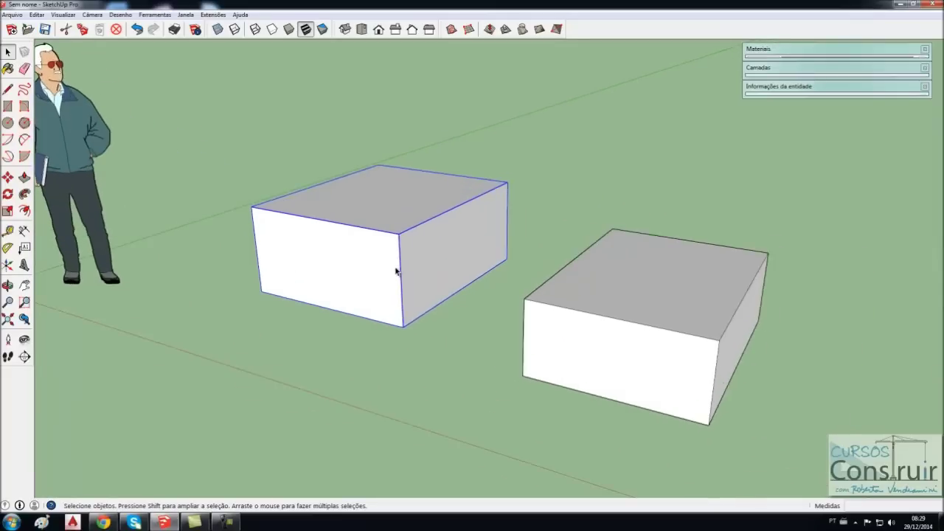
scroll(395, 272, up, 1)
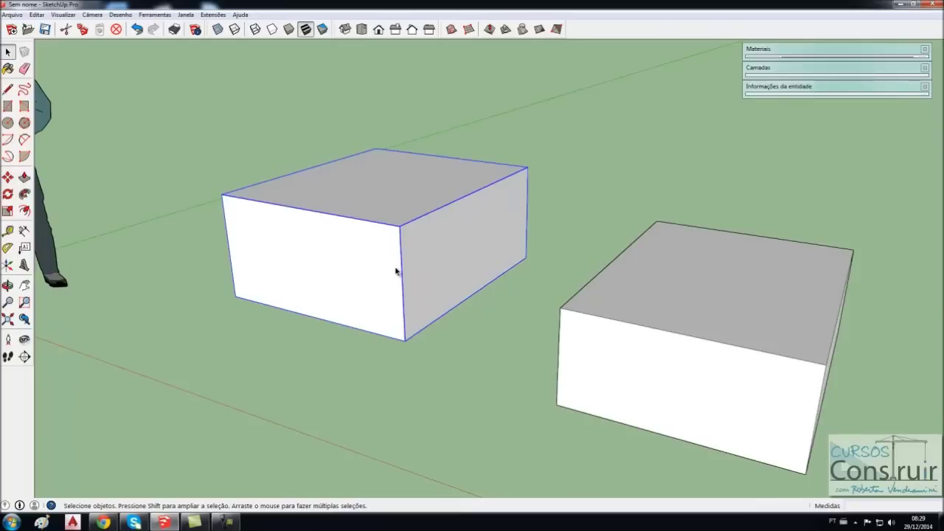
middle_drag(396, 272, 386, 333)
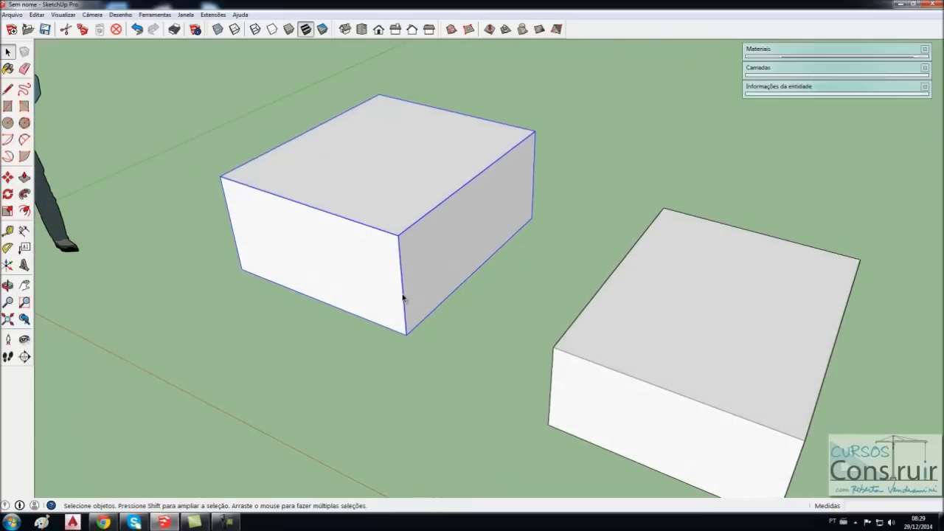
scroll(403, 296, down, 2)
scroll(438, 276, up, 1)
scroll(438, 278, up, 1)
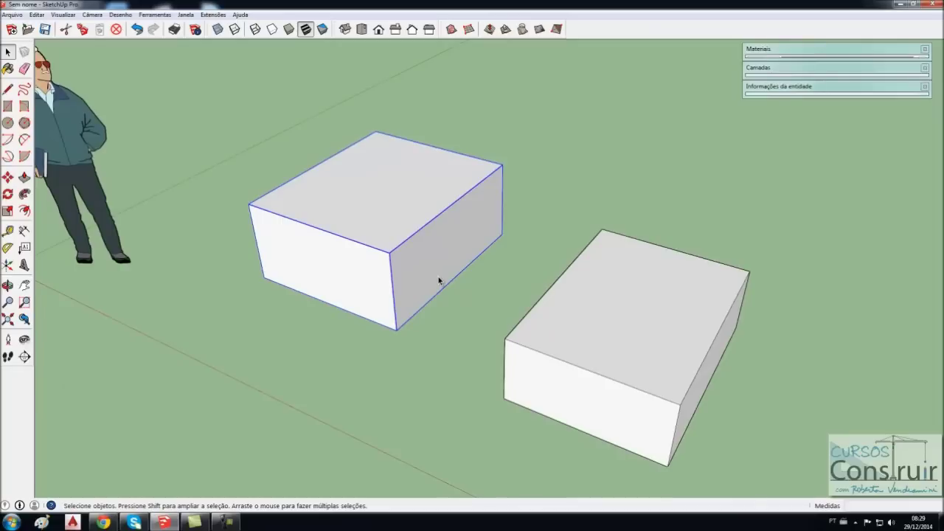
click(469, 302)
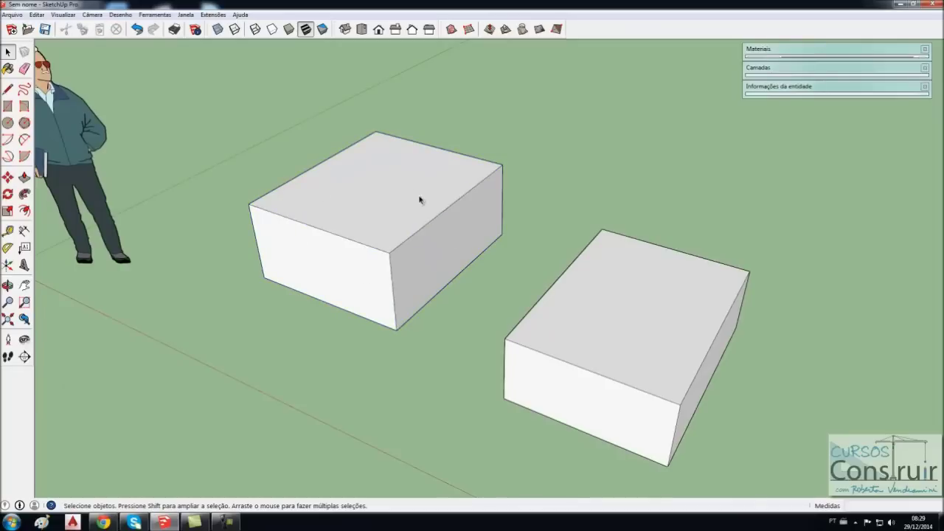
Step: Inside the left group, push the top face down 0.26 m and exit the group
double_click(398, 238)
triple_click(398, 238)
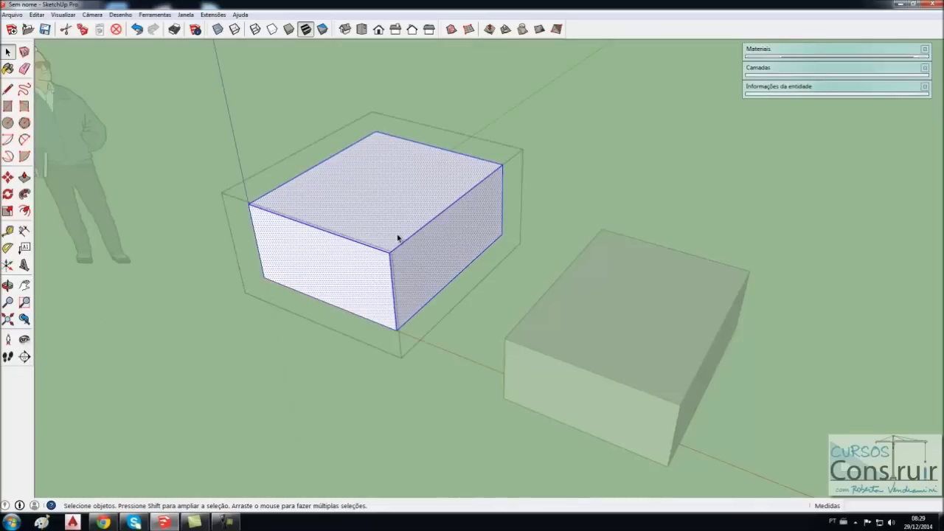
click(512, 213)
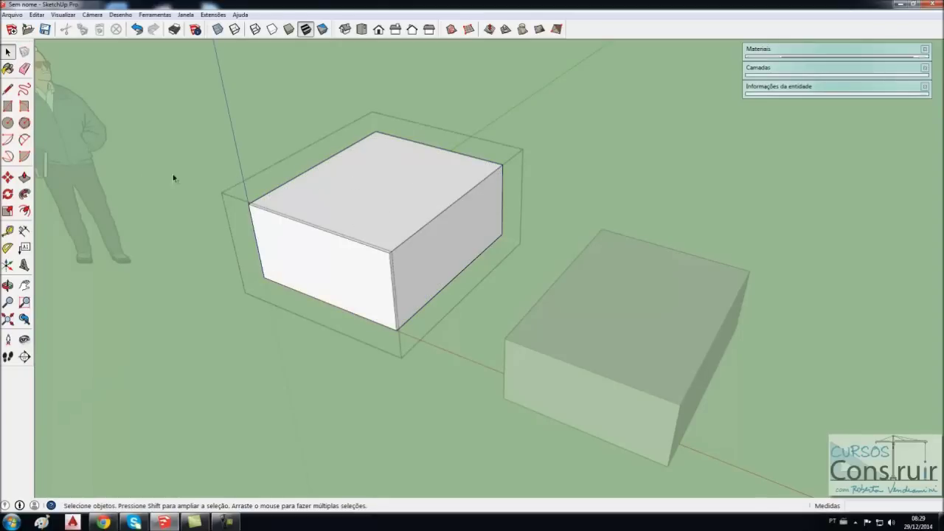
click(24, 177)
drag(413, 205, 420, 230)
click(421, 230)
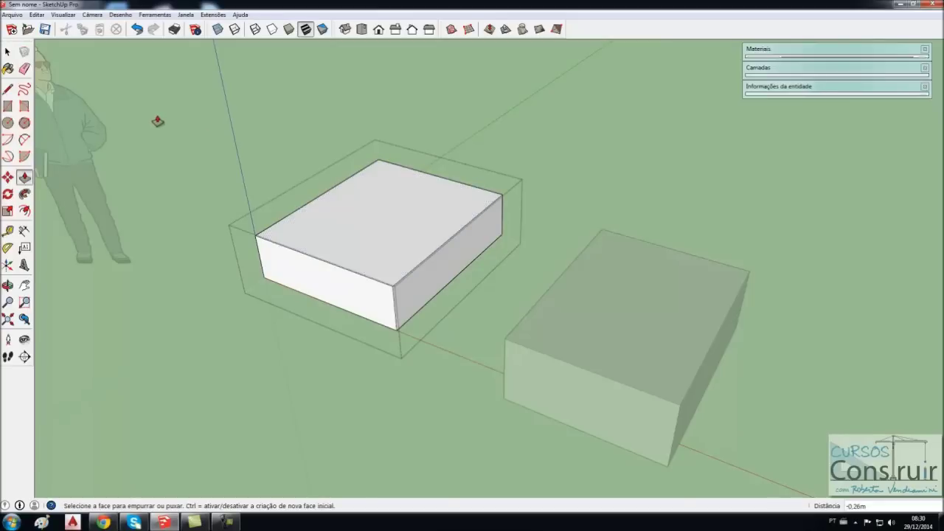
key(space)
click(300, 108)
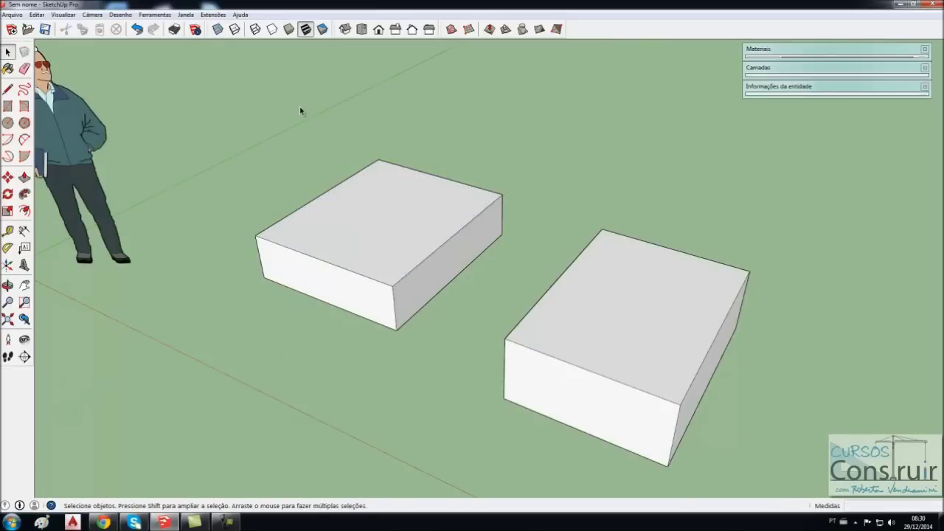
Step: Re-enter and exit the group to check it, then orbit to another side
double_click(376, 214)
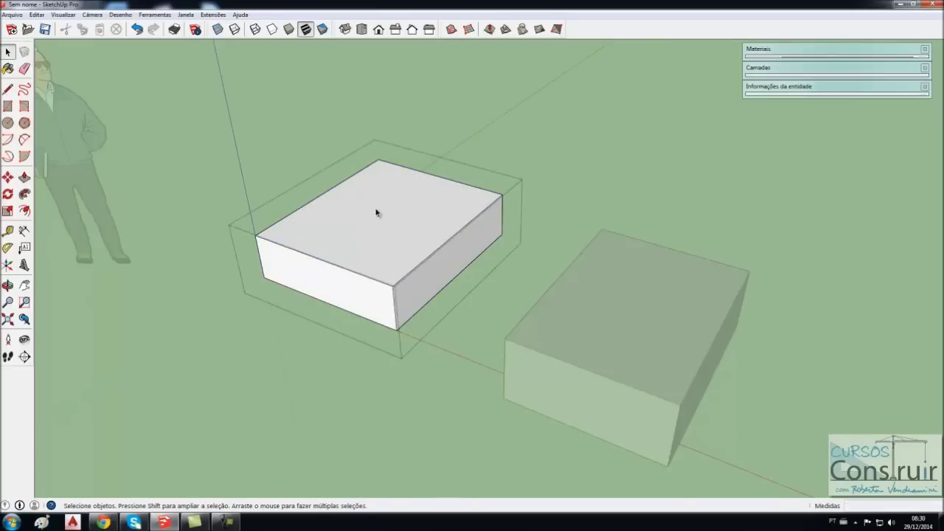
click(300, 113)
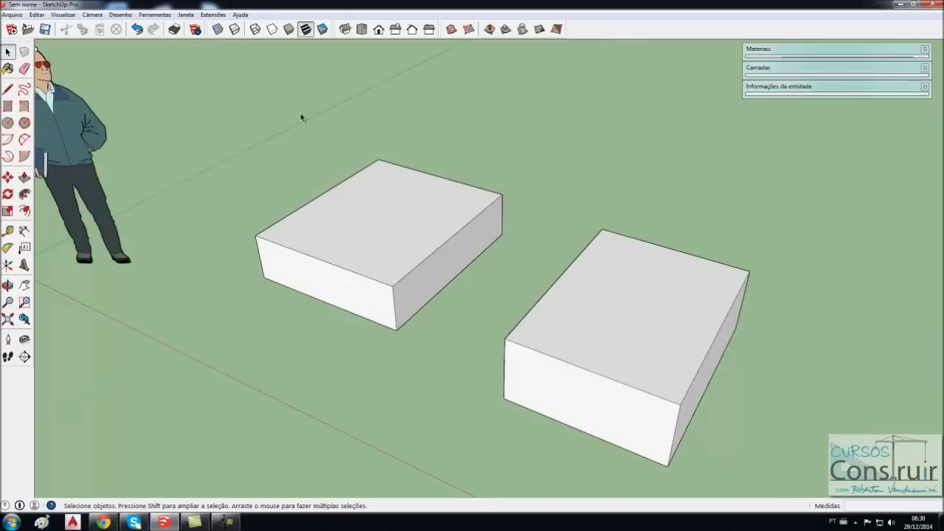
click(350, 209)
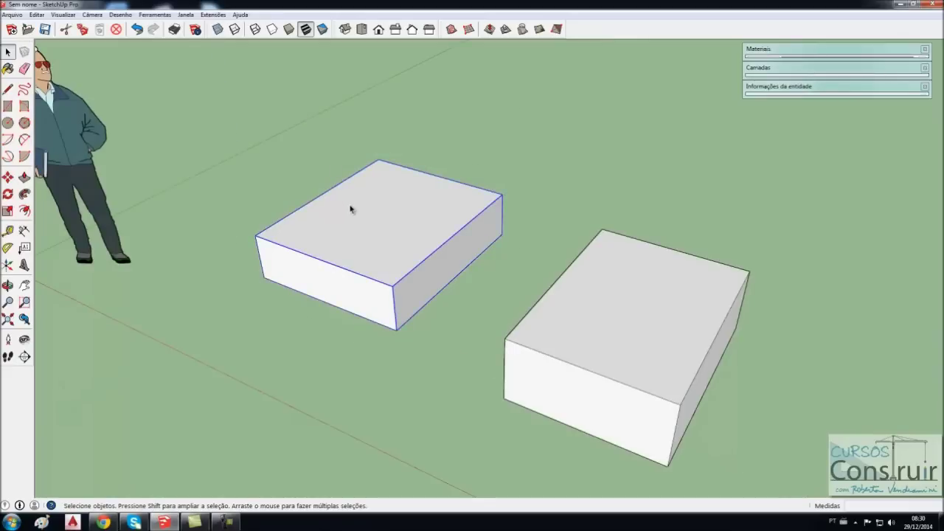
double_click(351, 209)
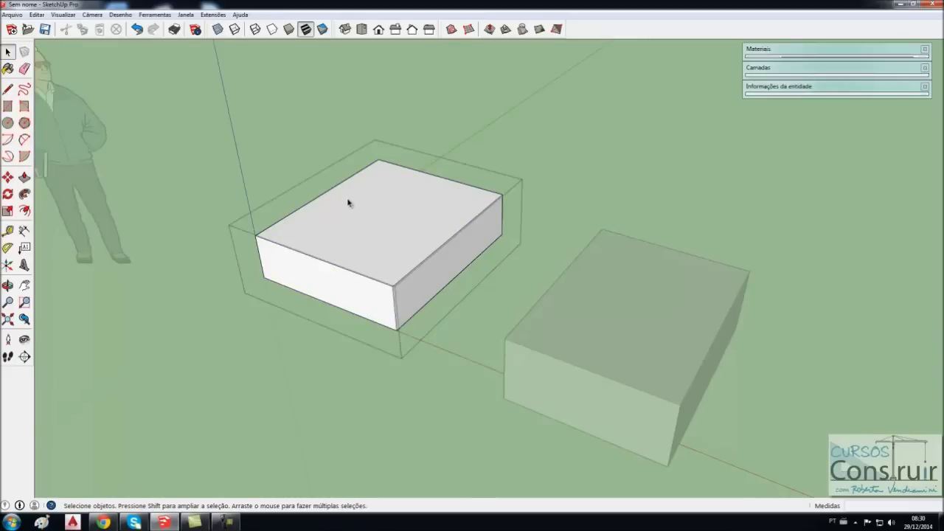
click(298, 130)
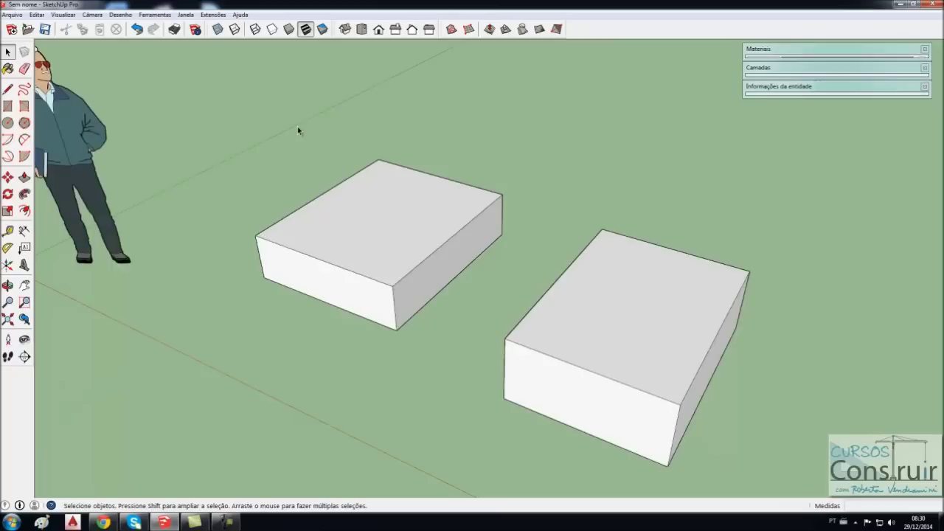
scroll(257, 137, down, 1)
mouse_move(516, 362)
middle_down()
mouse_move(554, 273)
mouse_move(625, 270)
mouse_move(432, 287)
mouse_move(574, 285)
mouse_move(565, 288)
mouse_move(415, 280)
mouse_move(544, 311)
mouse_move(531, 320)
mouse_move(712, 307)
mouse_move(640, 325)
mouse_move(394, 313)
mouse_move(268, 261)
mouse_move(535, 377)
mouse_move(491, 401)
mouse_move(544, 338)
mouse_move(531, 339)
mouse_move(568, 305)
mouse_move(588, 301)
mouse_move(504, 331)
mouse_move(591, 311)
middle_up()
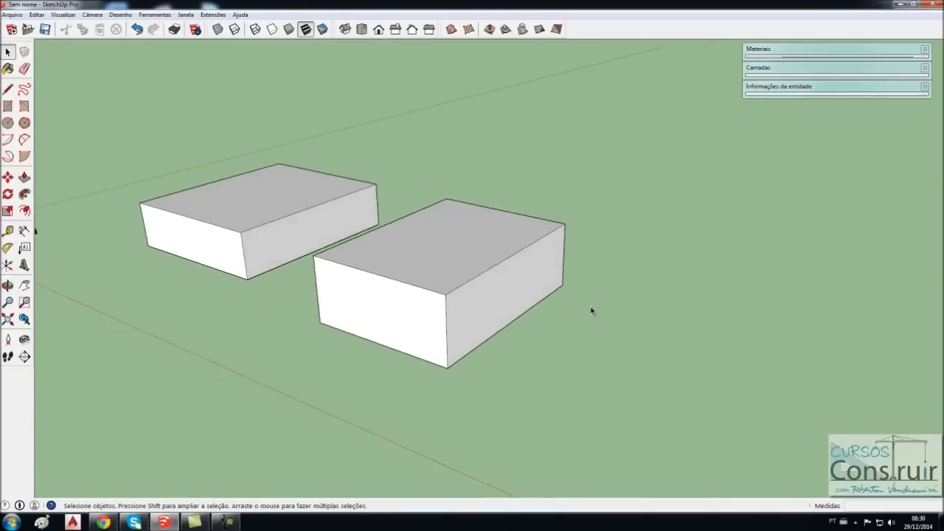
Step: Make the whole right box a component named "Sólido" with Criar componente
triple_click(445, 267)
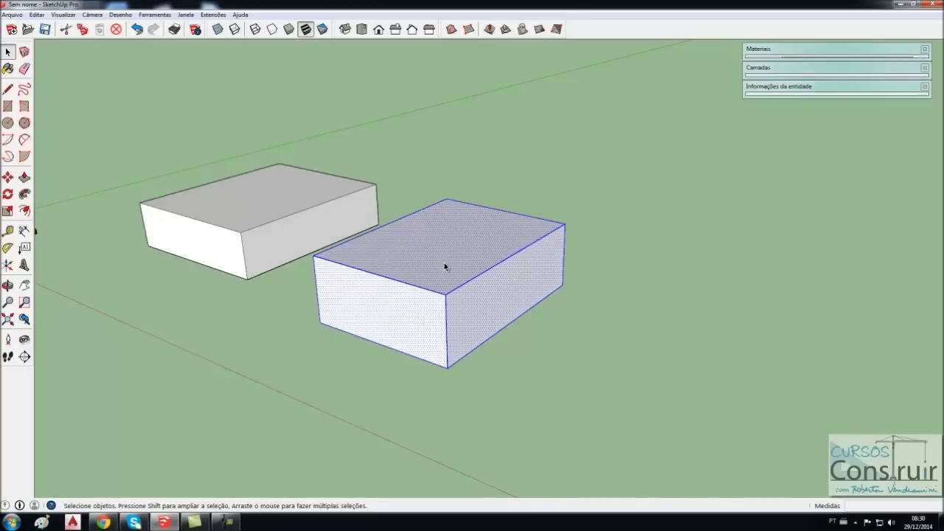
right_click(445, 267)
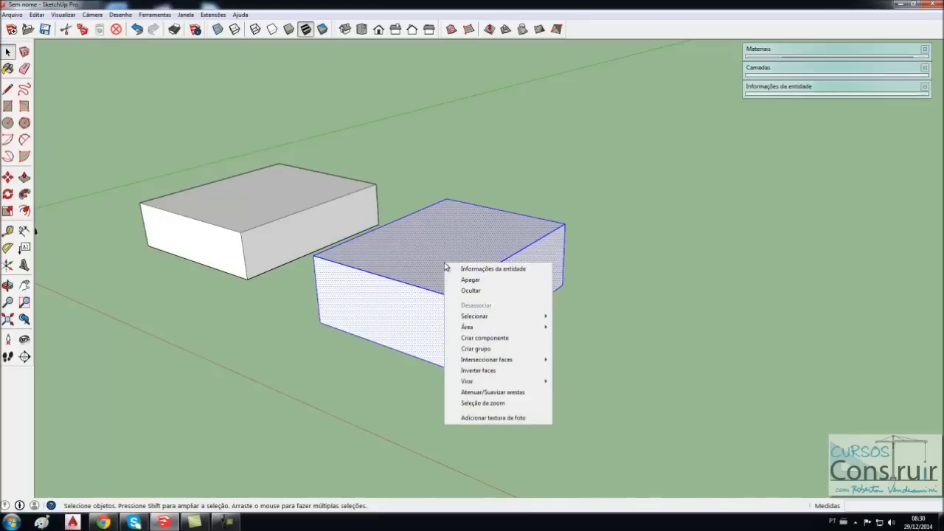
click(501, 340)
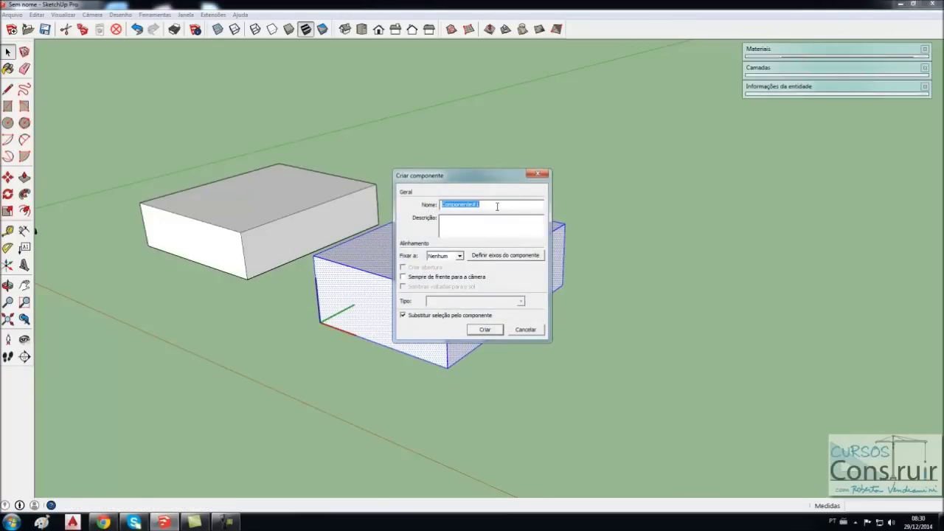
text(Sólido)
click(492, 333)
Step: Reselect the Sólido component and open its editing context to check it, then close it
click(628, 334)
click(481, 320)
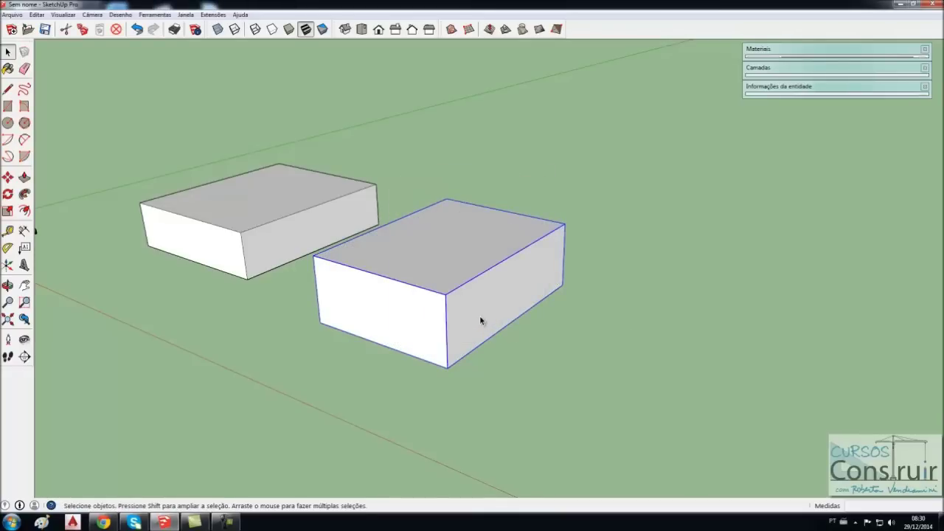
double_click(480, 312)
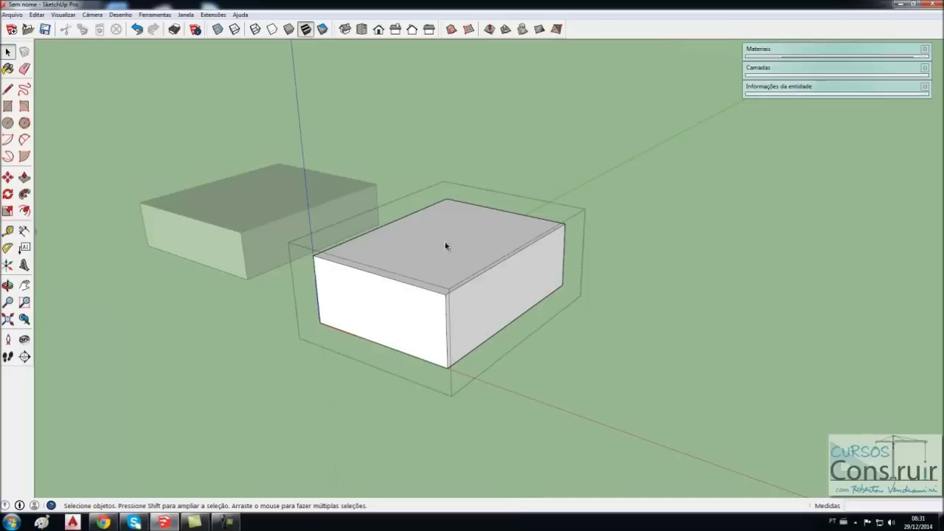
click(568, 144)
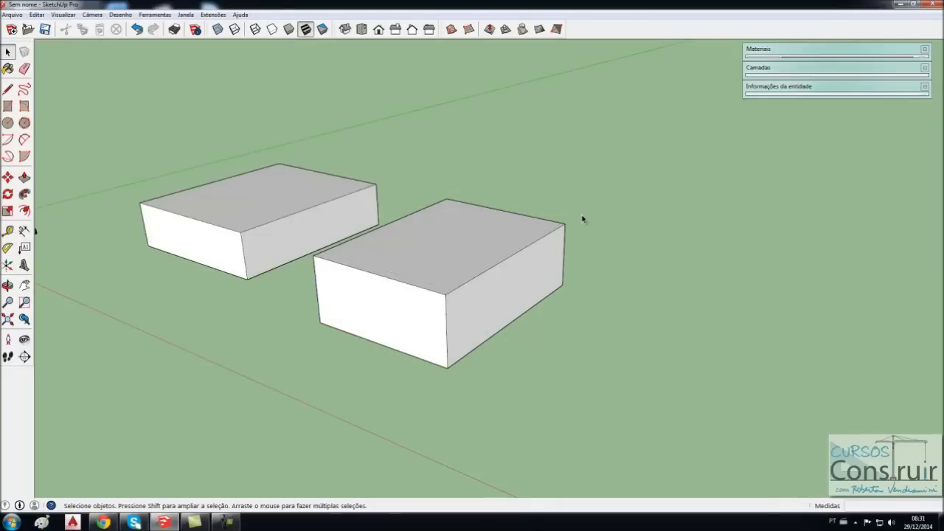
Step: Window-select both boxes together
mouse_move(447, 299)
middle_down()
mouse_move(407, 371)
mouse_move(321, 273)
middle_up()
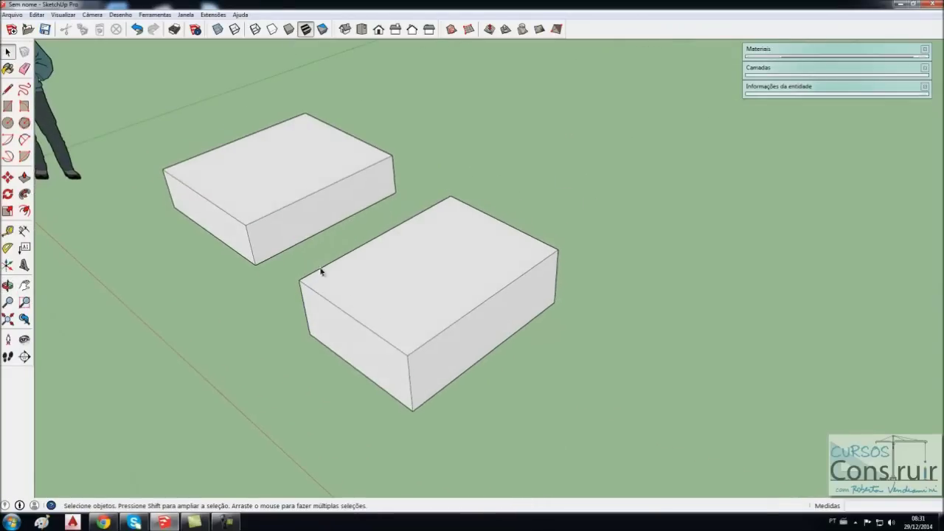
scroll(368, 264, down, 2)
scroll(368, 264, down, 2)
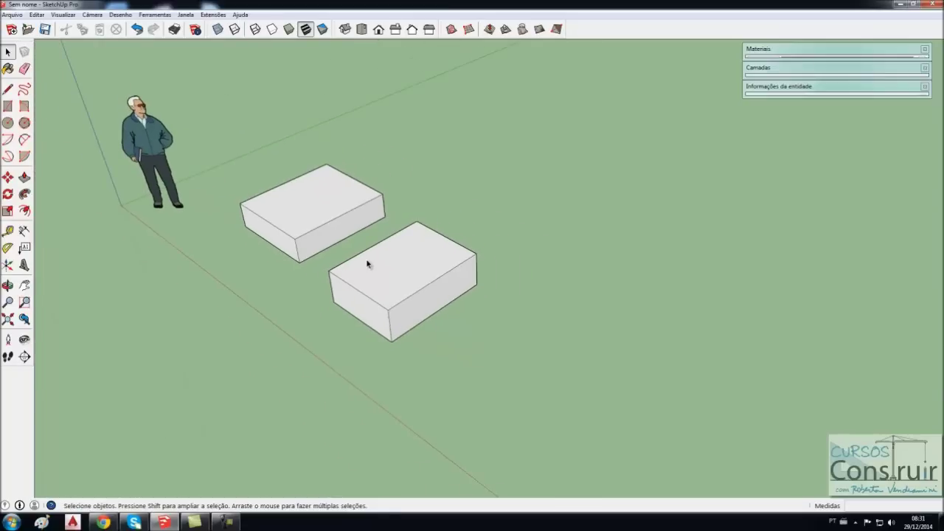
drag(223, 129, 519, 371)
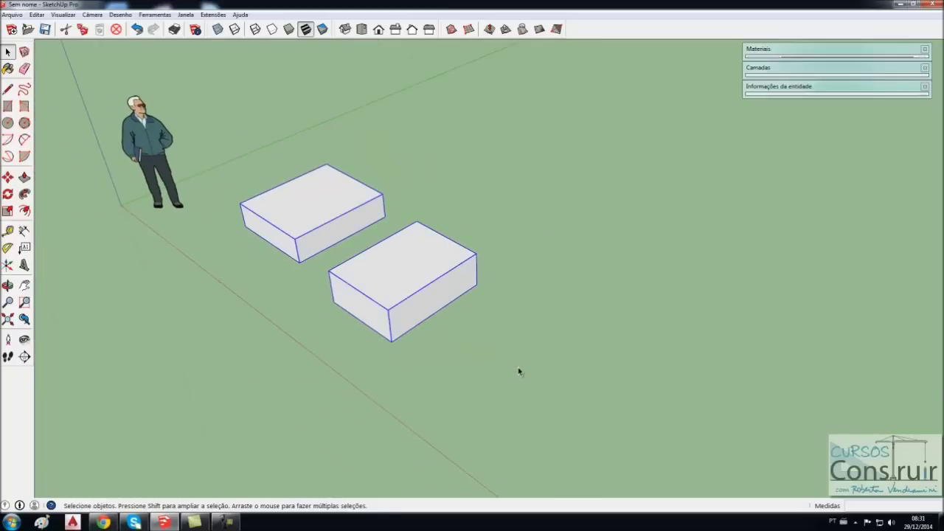
scroll(359, 313, down, 1)
scroll(359, 314, down, 1)
scroll(537, 285, up, 1)
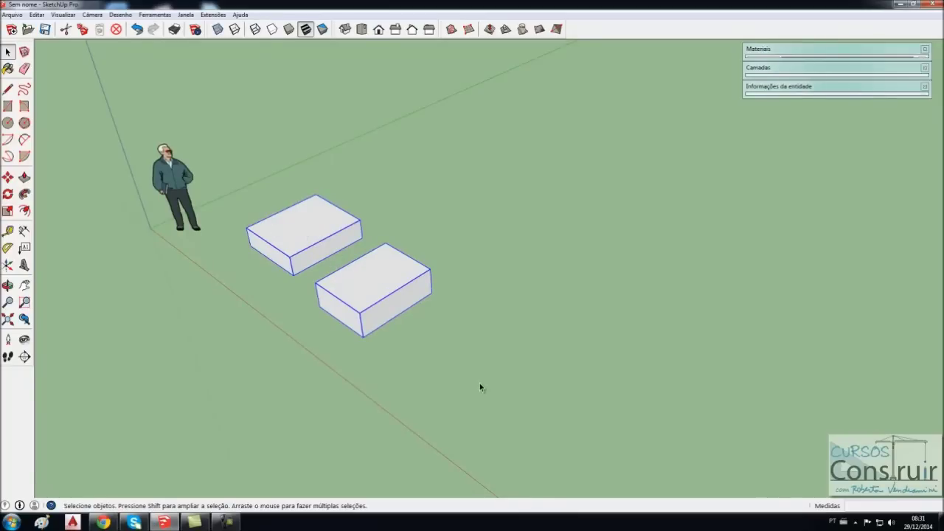
Step: Copy the pair along the green axis and array it 5x into six pairs
key(m)
click(362, 336)
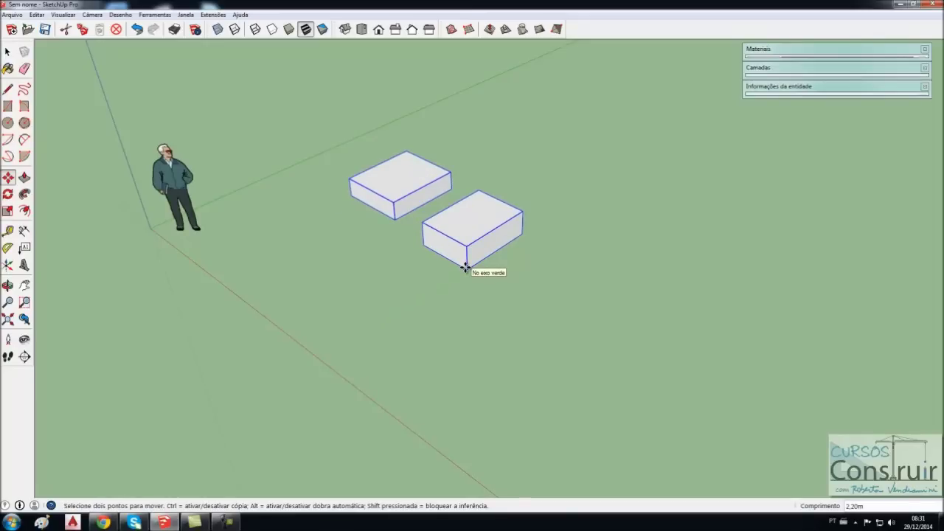
key(ctrl)
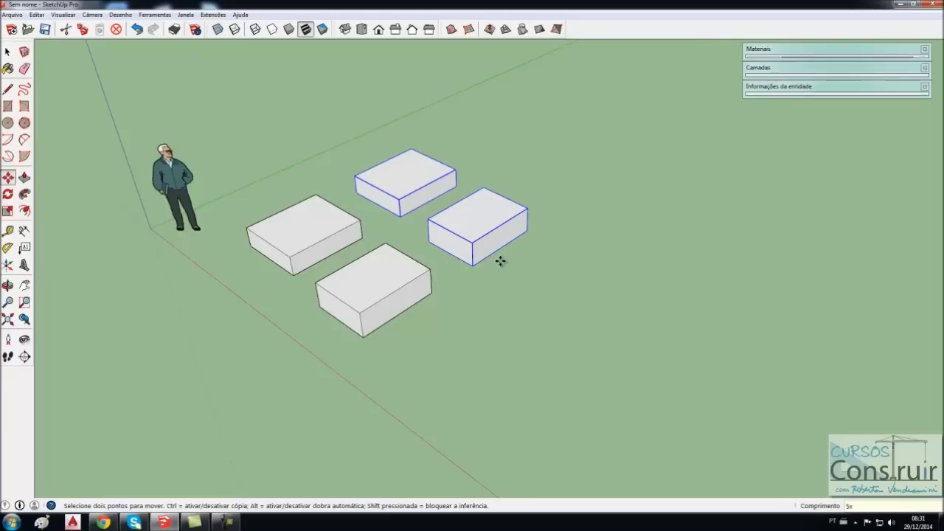
key(Return)
scroll(499, 261, down, 3)
scroll(560, 255, down, 2)
middle_drag(609, 248, 516, 251)
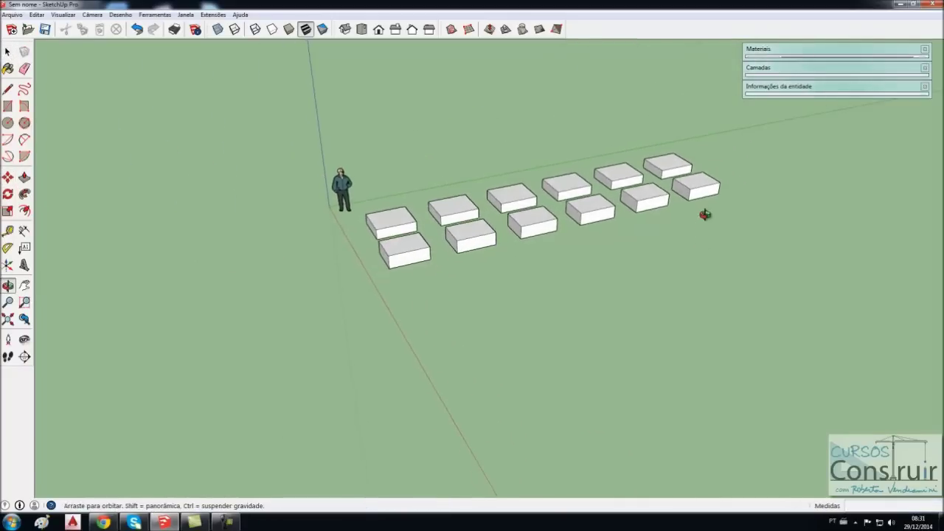
scroll(255, 245, up, 3)
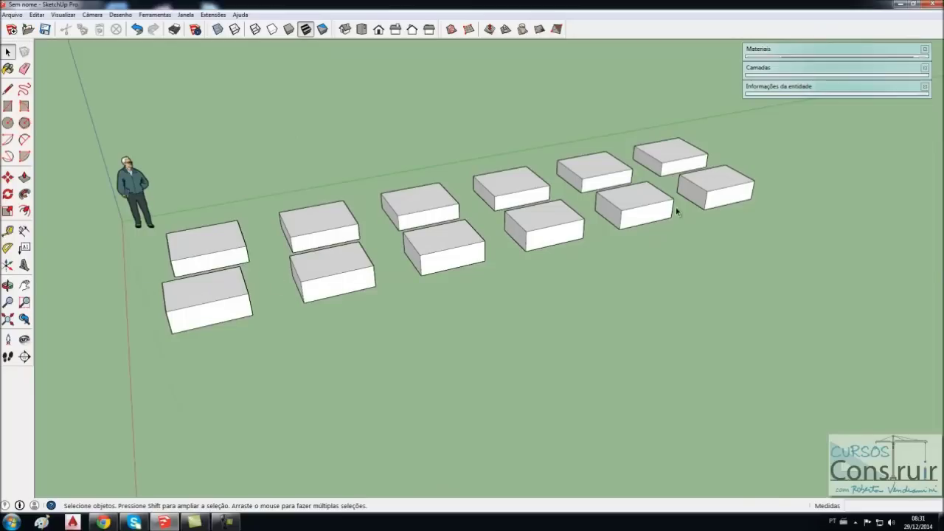
Step: Open a back-row box and pull its top up 2.31 m into a tall block
mouse_move(214, 383)
middle_down()
mouse_move(295, 358)
mouse_move(333, 405)
mouse_move(321, 313)
middle_up()
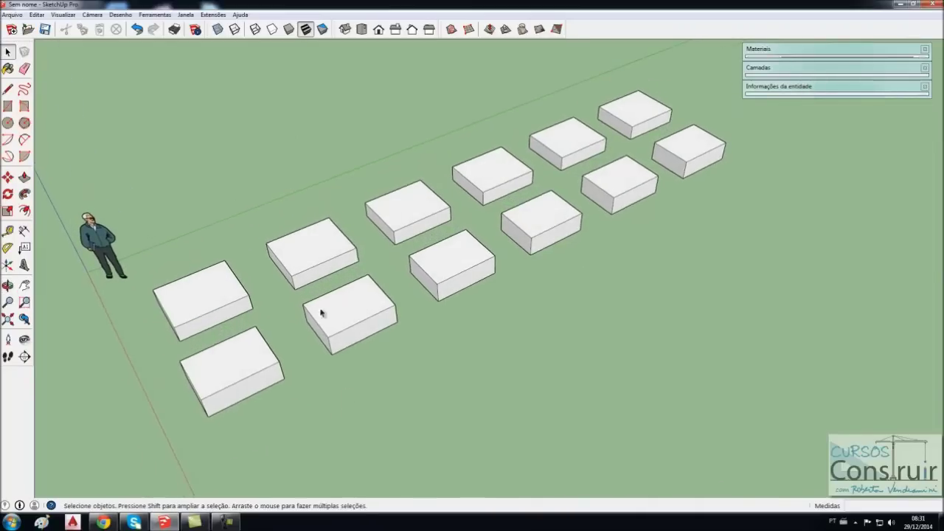
click(313, 256)
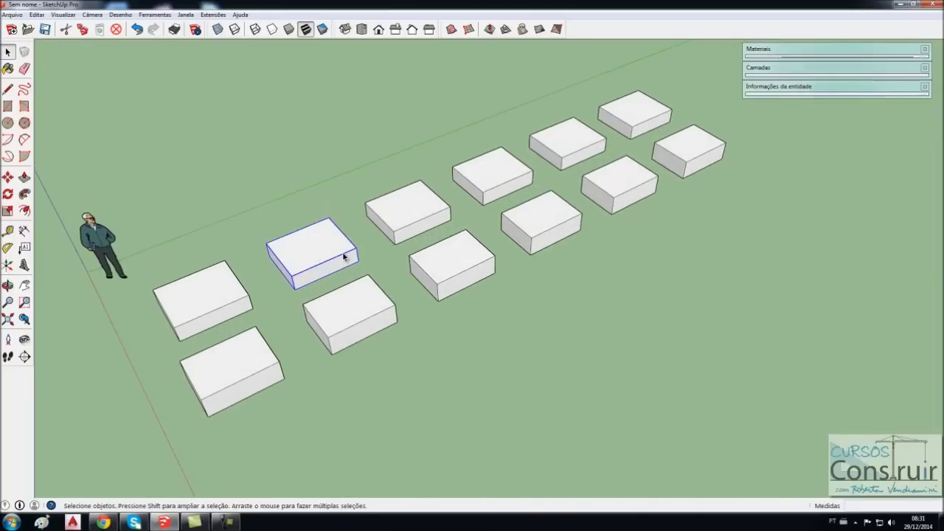
triple_click(310, 256)
click(25, 177)
drag(306, 244, 368, 133)
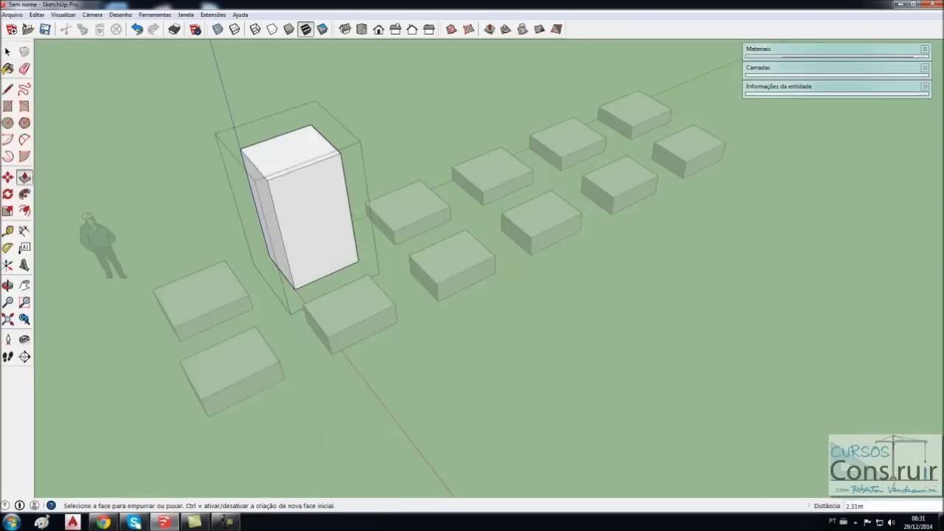
key(space)
click(214, 123)
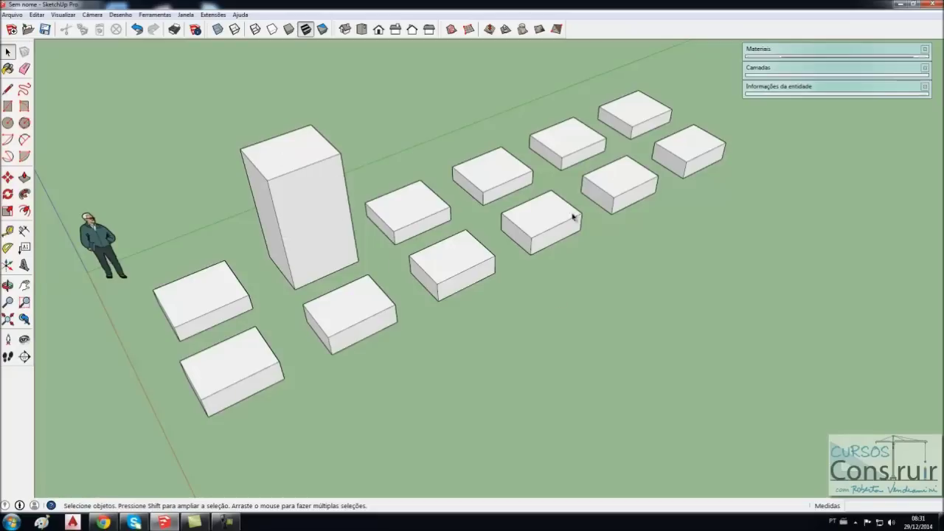
Step: Raise a component box's top 2.81 m so all six linked copies become tall blocks
click(537, 227)
double_click(550, 225)
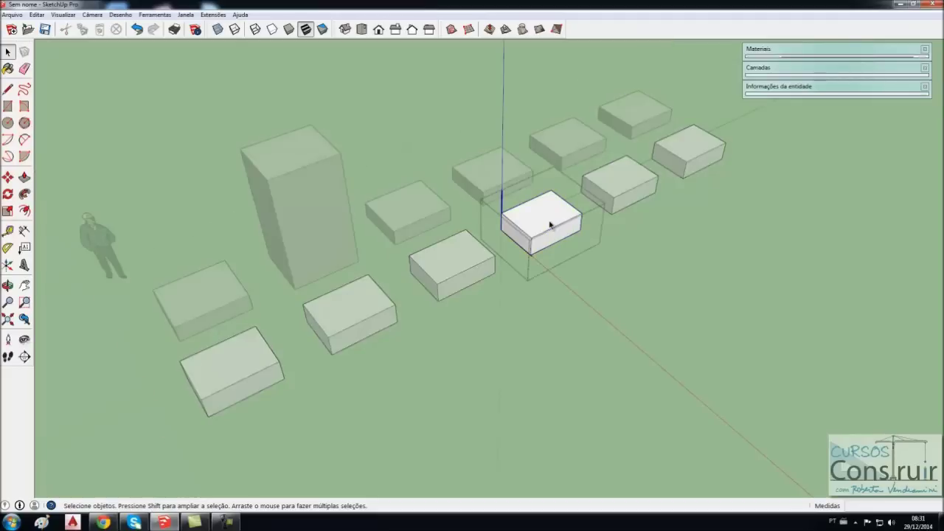
click(24, 177)
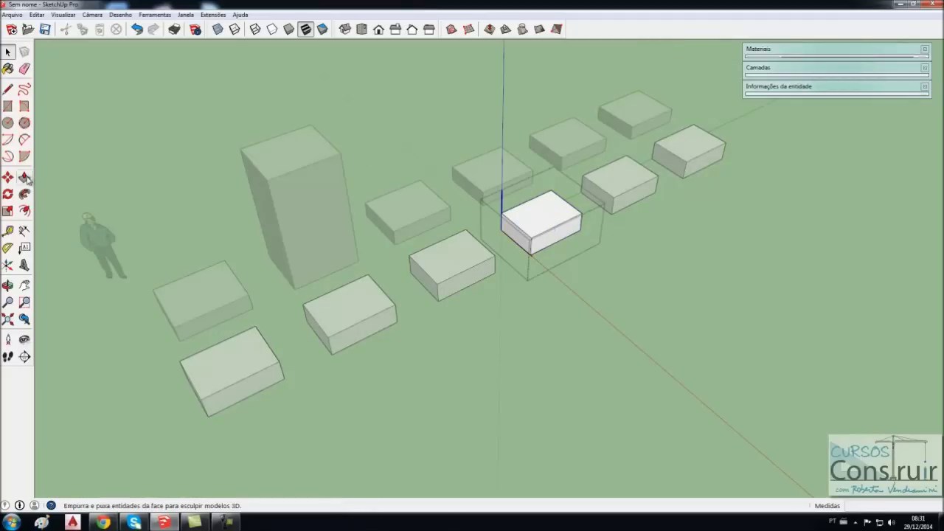
mouse_move(537, 213)
mouse_down()
mouse_move(538, 73)
mouse_move(540, 211)
mouse_move(522, 100)
mouse_up()
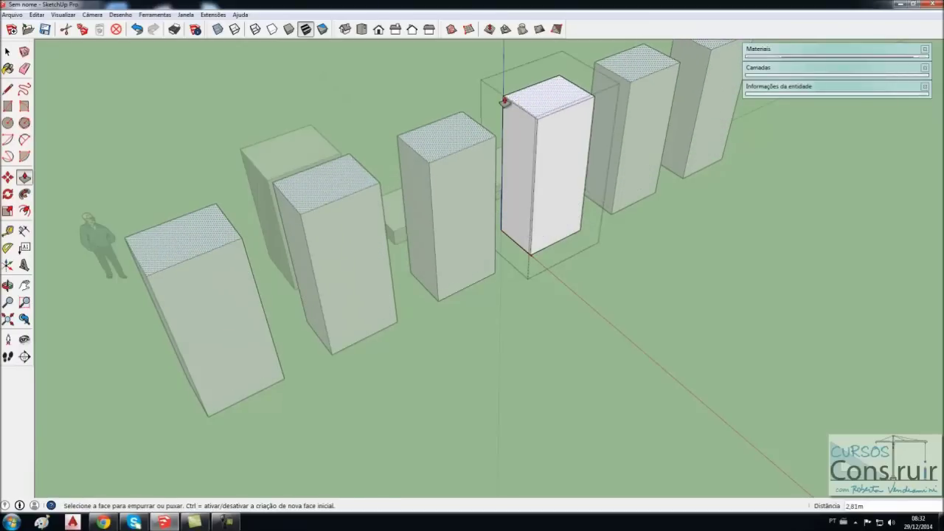
click(7, 52)
click(169, 141)
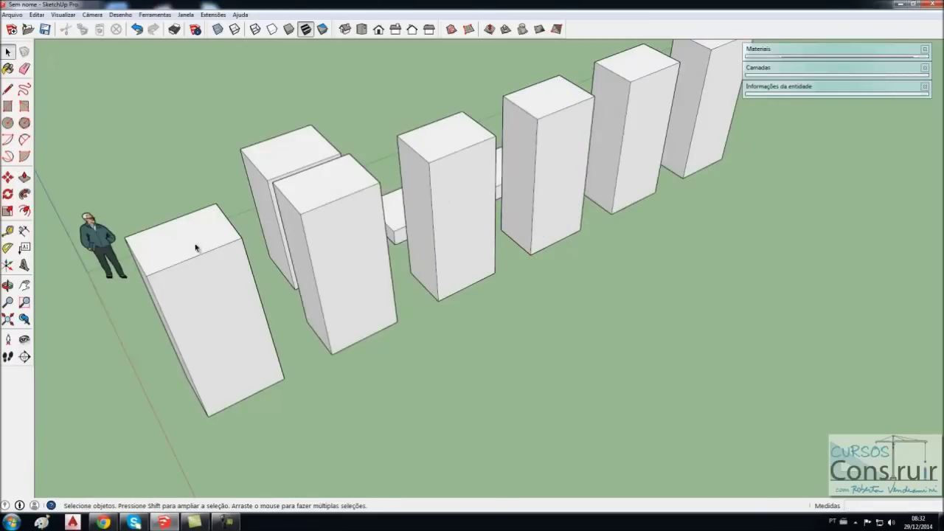
mouse_move(191, 238)
middle_down()
mouse_move(211, 194)
mouse_move(426, 248)
mouse_move(578, 232)
mouse_move(439, 281)
mouse_move(571, 217)
mouse_move(536, 239)
mouse_move(364, 244)
mouse_move(464, 289)
mouse_move(302, 251)
mouse_move(512, 253)
mouse_move(464, 285)
mouse_move(533, 256)
mouse_move(489, 344)
middle_up()
scroll(533, 256, down, 3)
key(space)
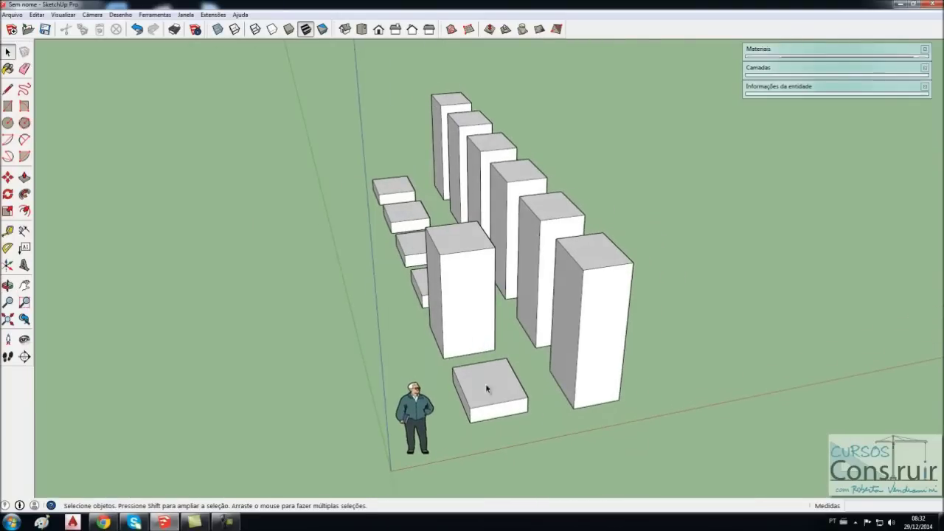
Step: Orbit to a head-on view of the block row and open the first block for editing
mouse_move(732, 304)
middle_down()
mouse_move(553, 322)
mouse_move(369, 321)
middle_up()
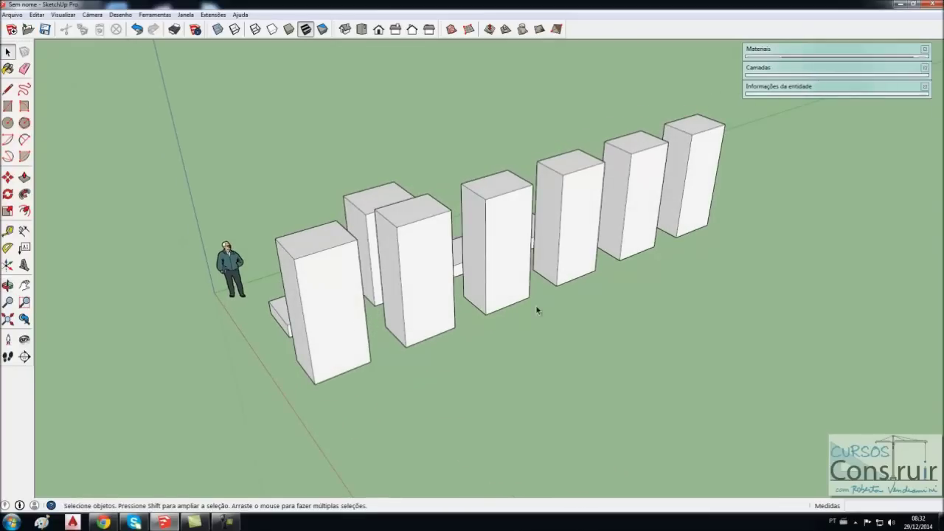
middle_drag(331, 354, 371, 369)
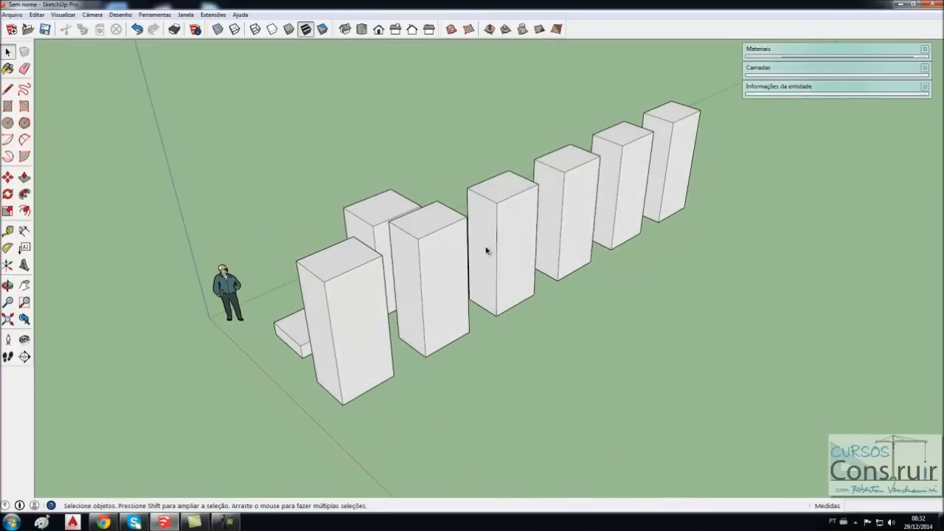
middle_drag(488, 334, 490, 359)
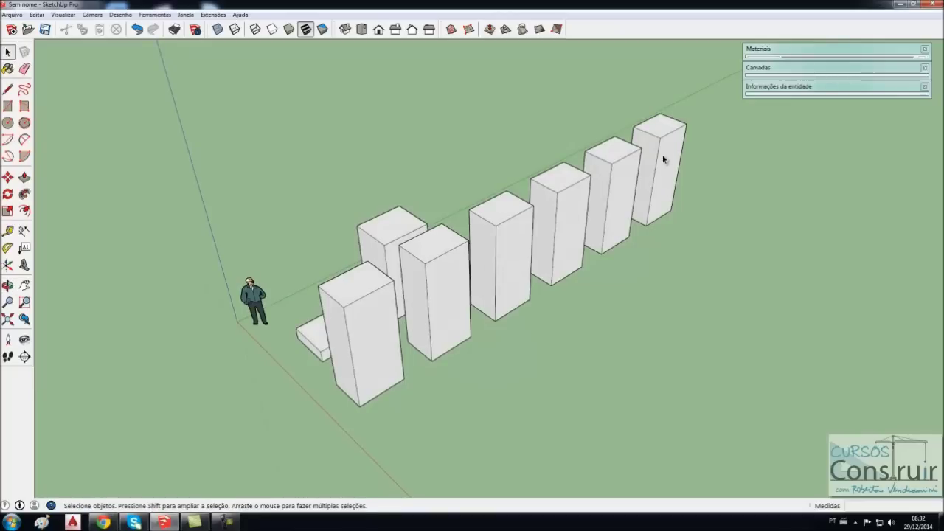
middle_drag(459, 337, 347, 336)
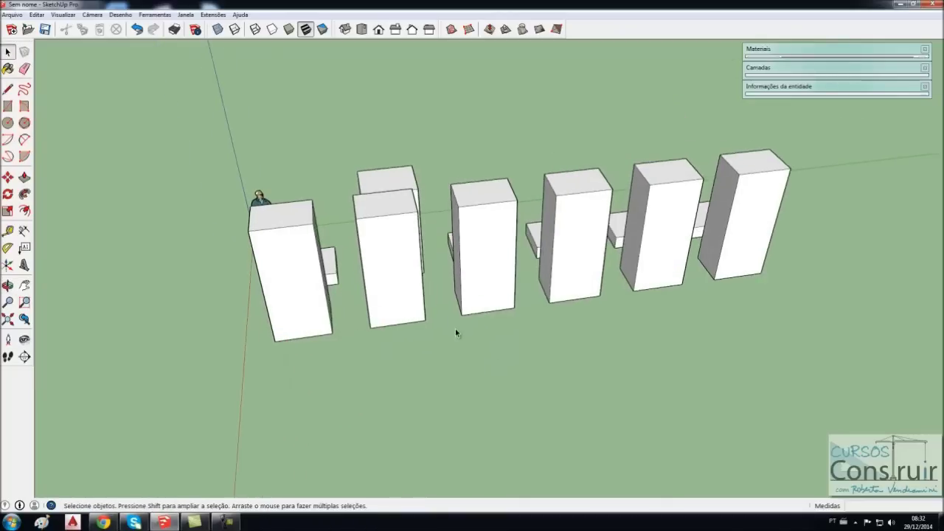
middle_drag(352, 299, 318, 266)
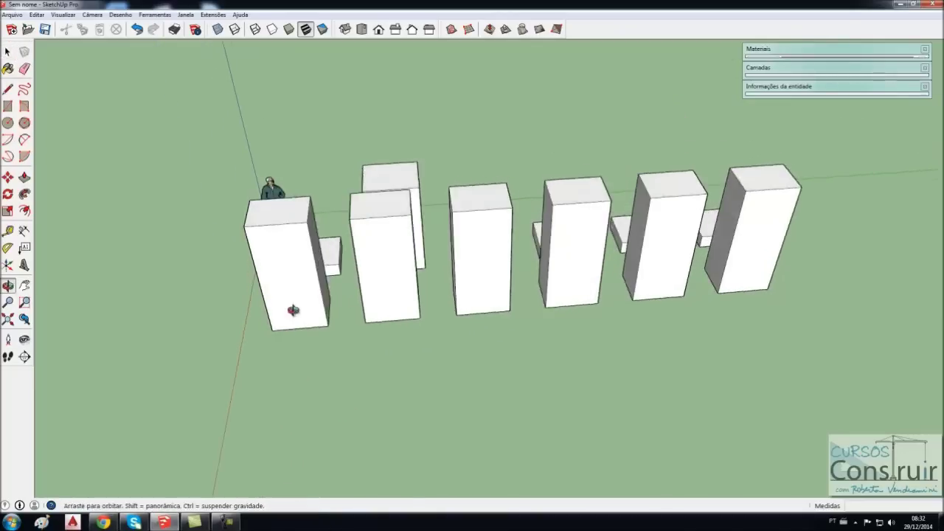
double_click(318, 262)
Step: Push the block's right face out 0.94 m into a continuous wall, then select all blocks
scroll(318, 262, up, 3)
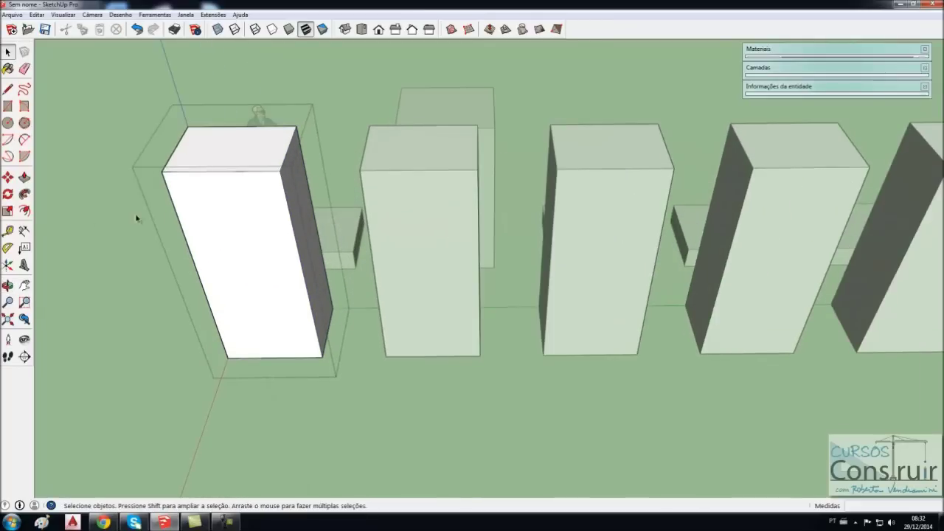
click(24, 177)
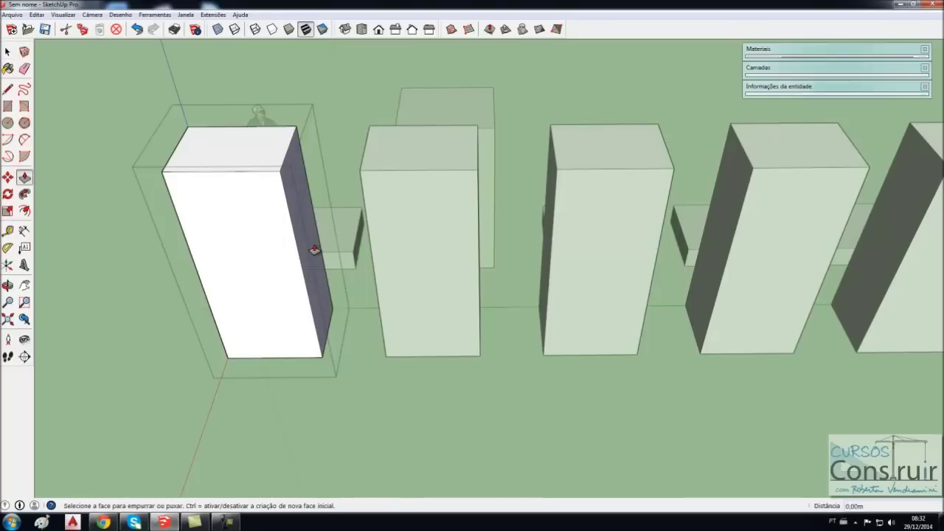
drag(315, 251, 376, 251)
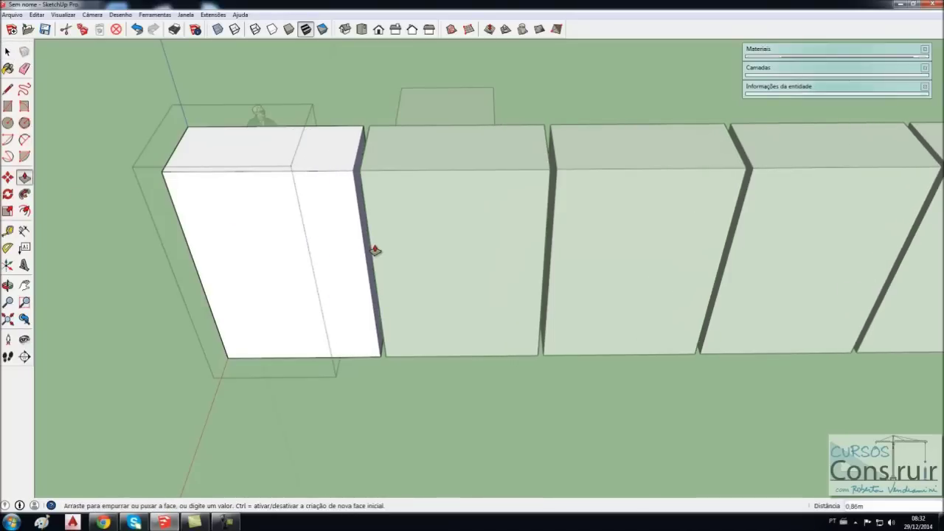
drag(375, 251, 385, 262)
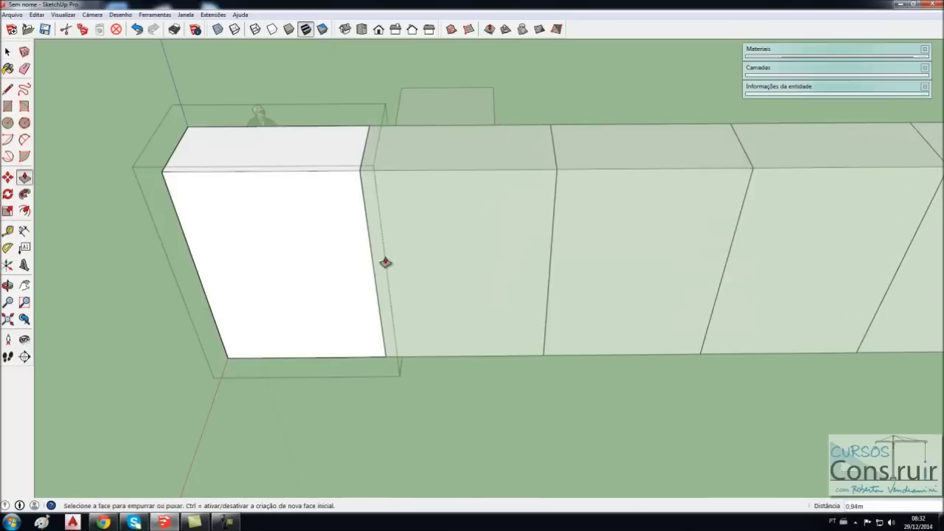
right_click(407, 313)
click(416, 347)
mouse_move(381, 408)
mouse_down()
mouse_move(473, 356)
mouse_move(575, 327)
mouse_up()
drag(500, 352, 621, 341)
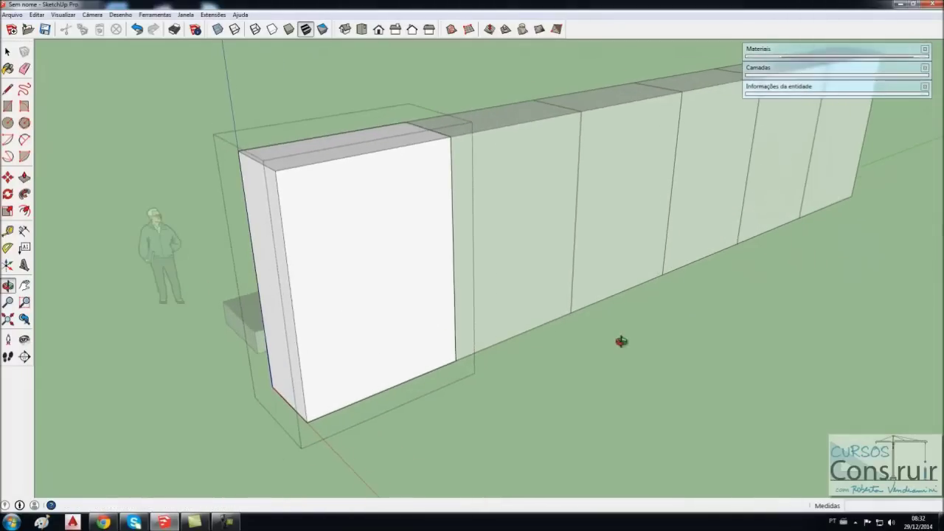
click(7, 52)
click(165, 118)
mouse_move(164, 118)
middle_down()
mouse_move(232, 233)
mouse_move(305, 276)
mouse_move(531, 287)
mouse_move(375, 280)
mouse_move(302, 288)
mouse_move(292, 243)
middle_up()
mouse_move(182, 59)
mouse_down()
mouse_move(667, 320)
mouse_move(699, 402)
mouse_up()
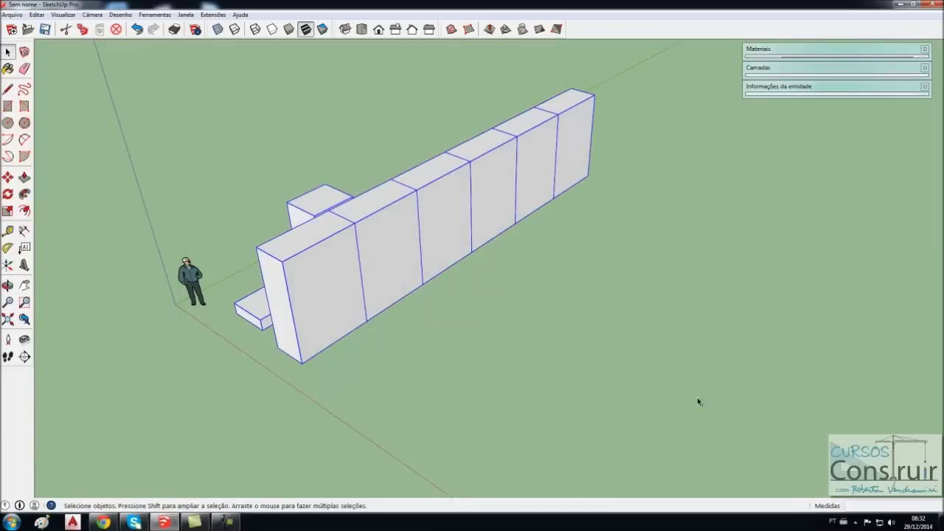
Step: Delete the wall blocks and draw a new rectangle on the ground beside the figure
key(Delete)
mouse_move(325, 397)
middle_down()
mouse_move(329, 371)
mouse_move(416, 323)
middle_up()
scroll(189, 359, up, 2)
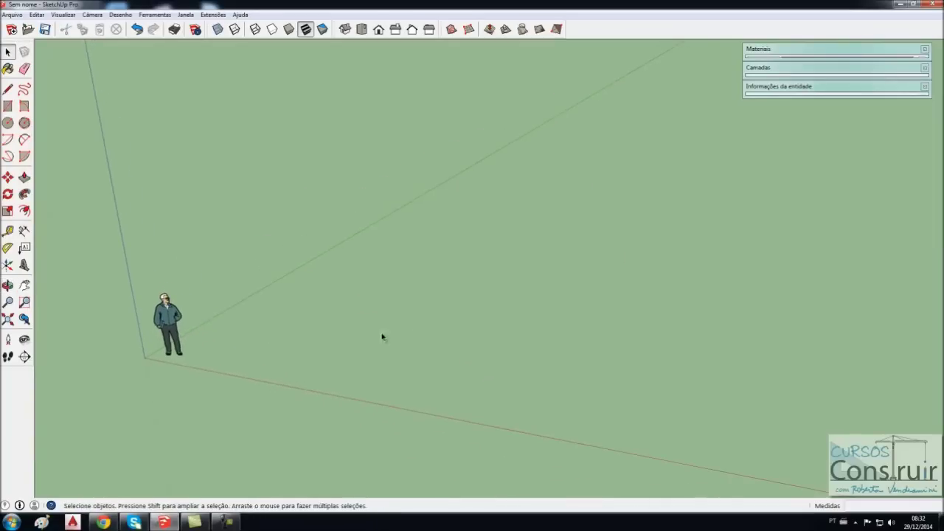
scroll(170, 360, up, 3)
scroll(170, 359, up, 1)
click(7, 106)
click(351, 345)
click(543, 291)
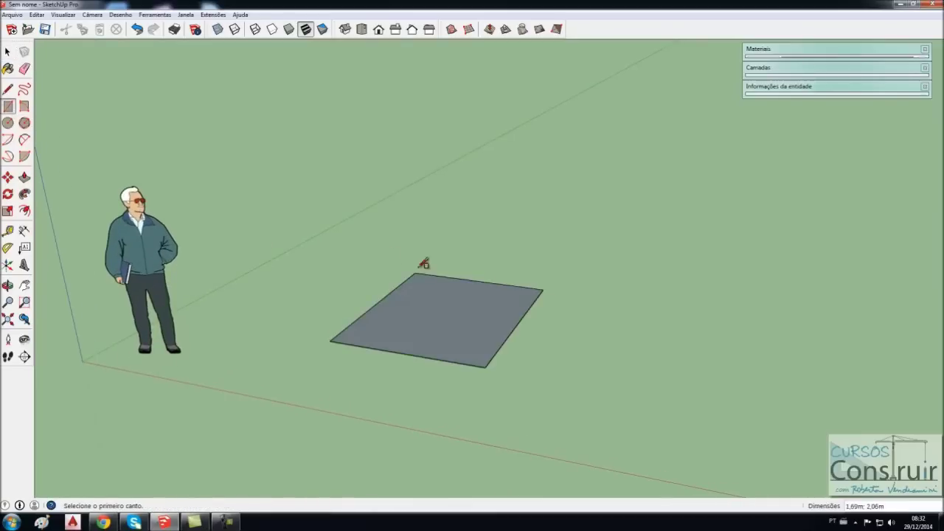
Step: Reverse the rectangle's faces and push/pull it up into a box about 0.75m tall
click(8, 52)
click(437, 318)
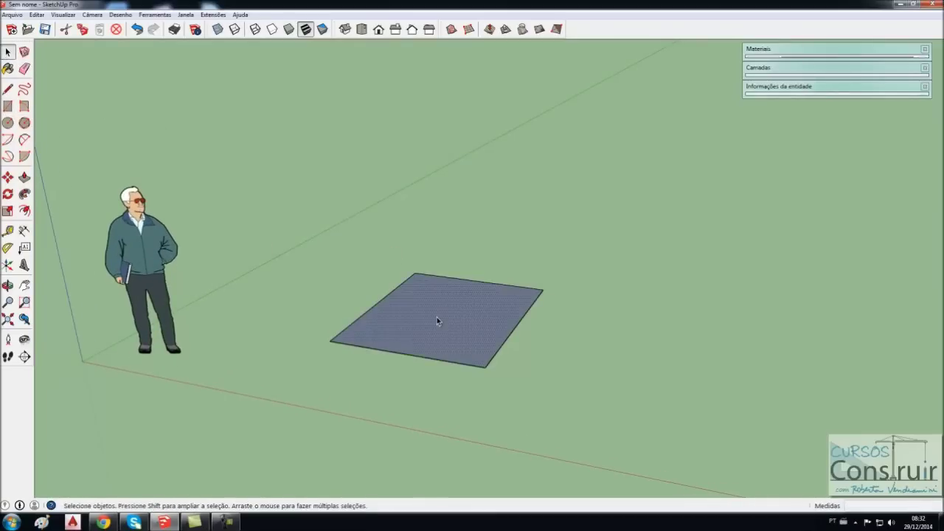
right_click(437, 318)
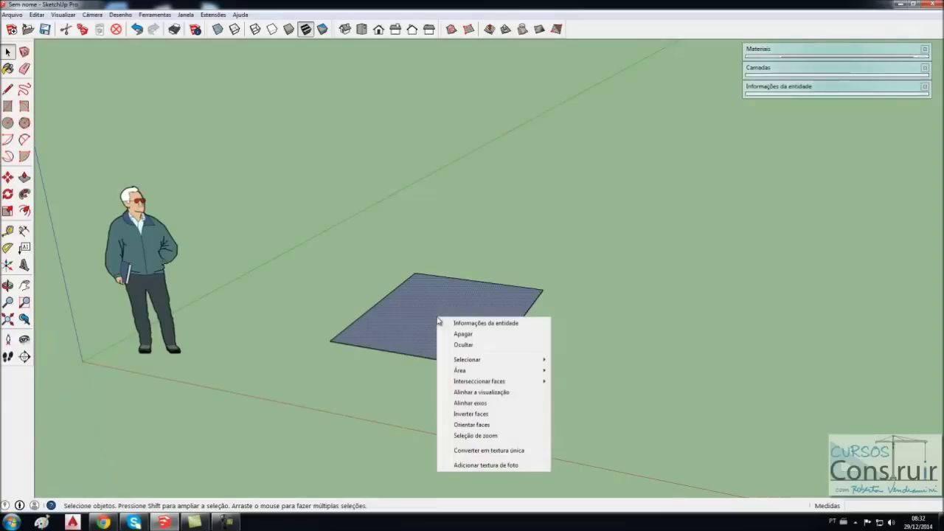
click(470, 414)
click(591, 389)
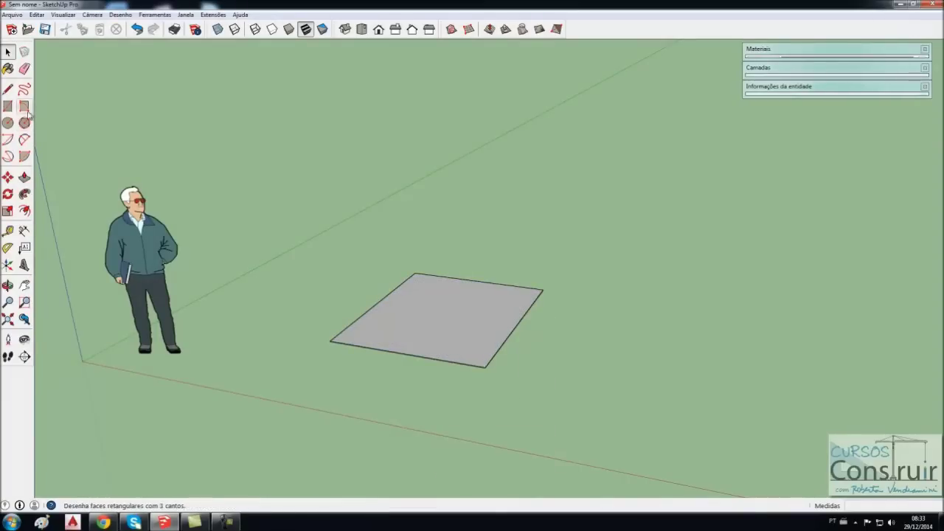
click(24, 177)
drag(476, 332, 467, 276)
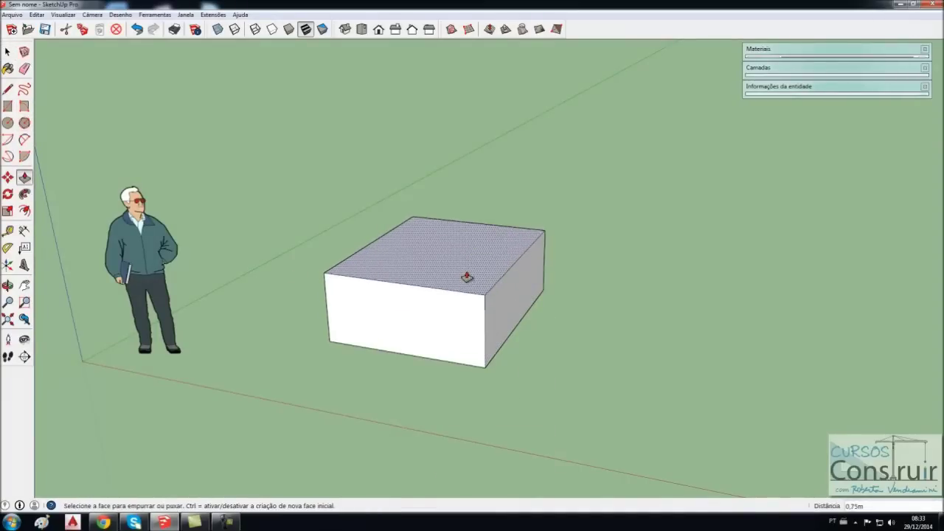
Step: Make the whole 0.75m box a group and orbit around it beside the figure
key(space)
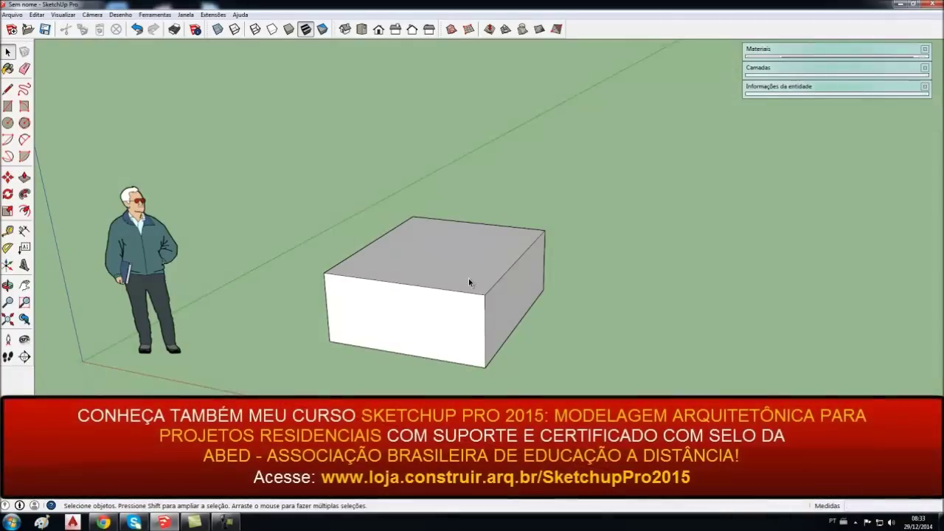
triple_click(467, 276)
right_click(467, 276)
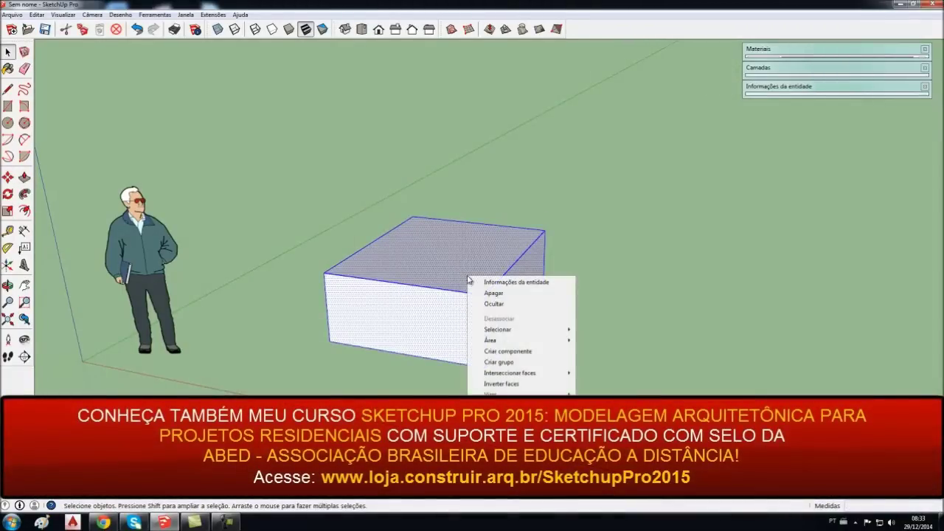
click(499, 361)
click(561, 380)
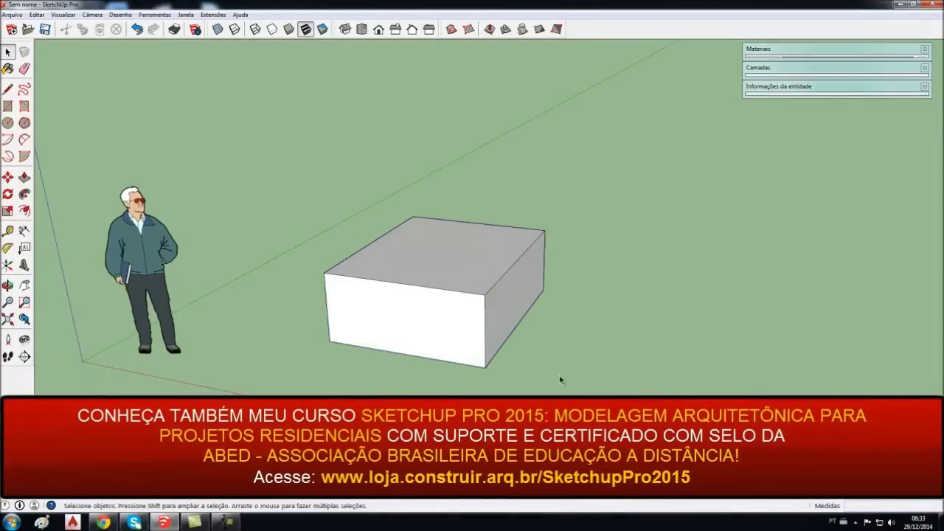
middle_drag(561, 380, 430, 299)
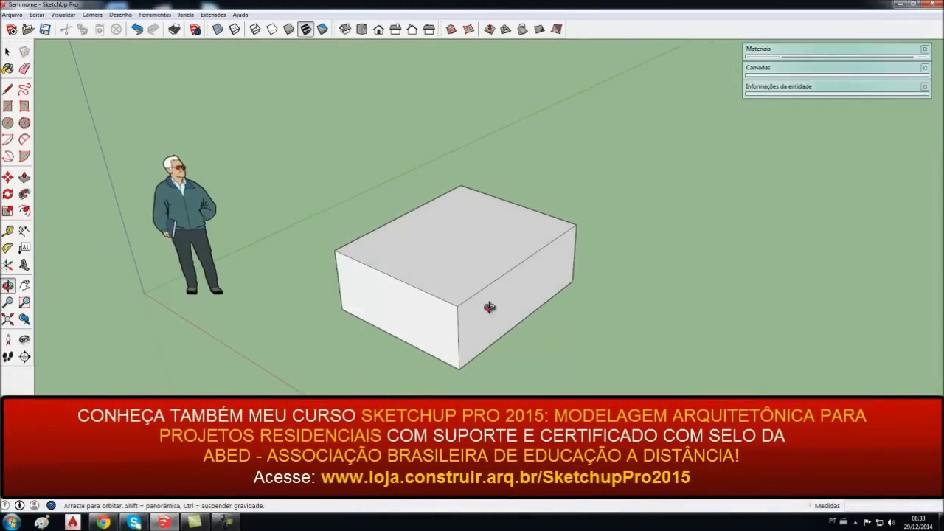
middle_drag(490, 307, 524, 288)
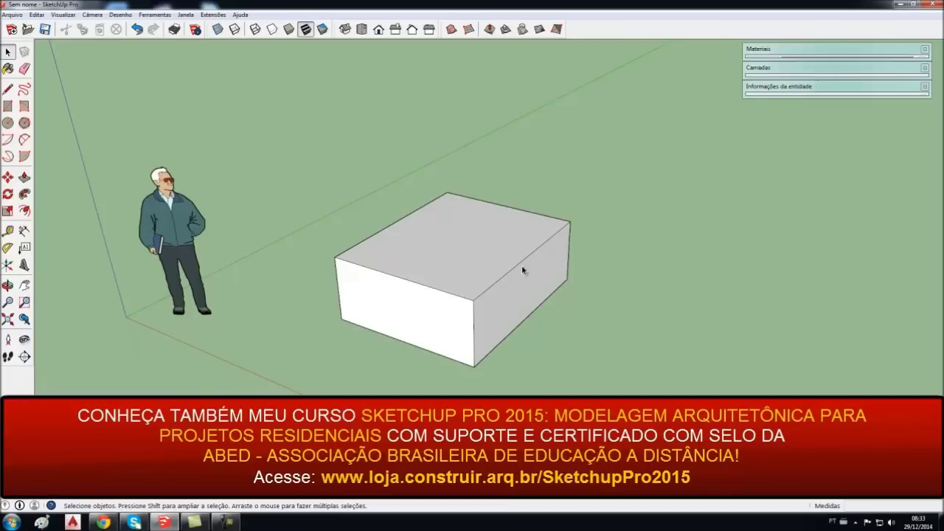
mouse_move(523, 337)
middle_down()
mouse_move(542, 386)
mouse_move(494, 318)
middle_up()
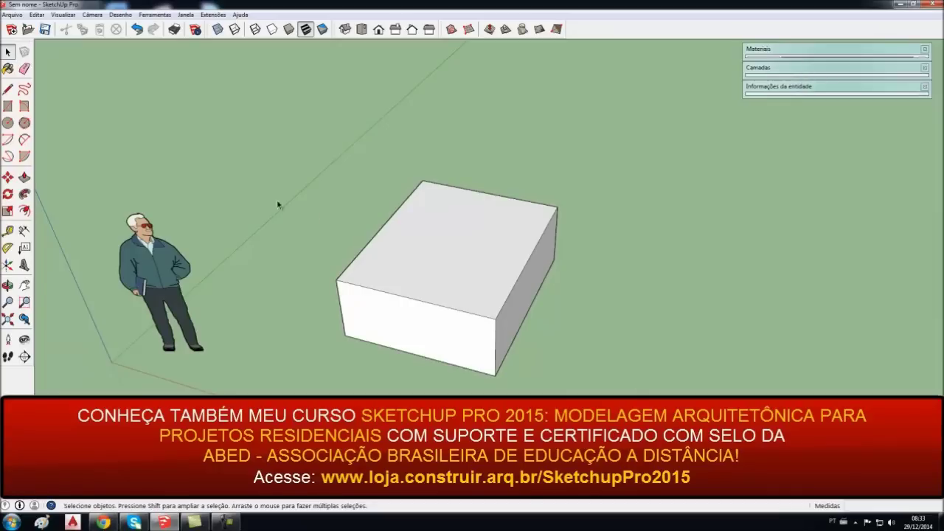
click(8, 178)
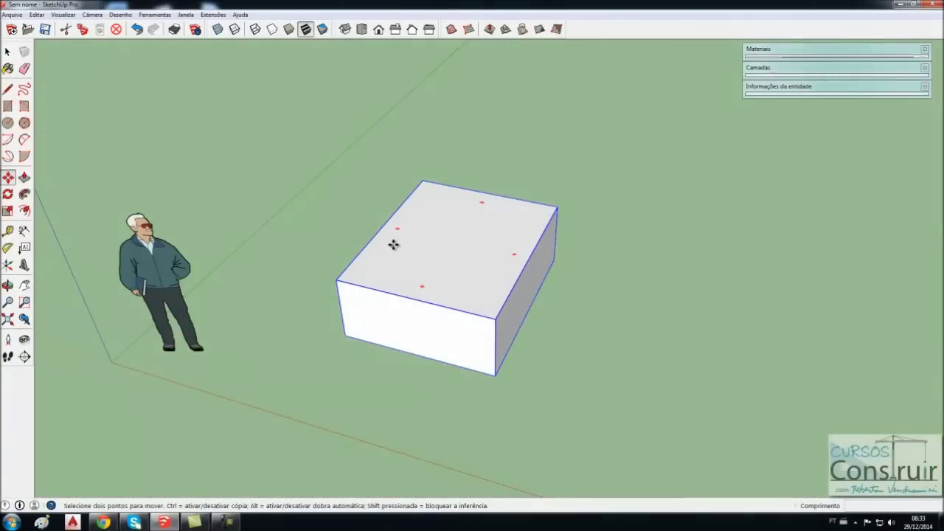
Step: Commit the box's 131.5° turn on the ground and pick a pivot for tipping it up
mouse_move(466, 276)
middle_down()
mouse_move(465, 310)
mouse_move(443, 243)
middle_up()
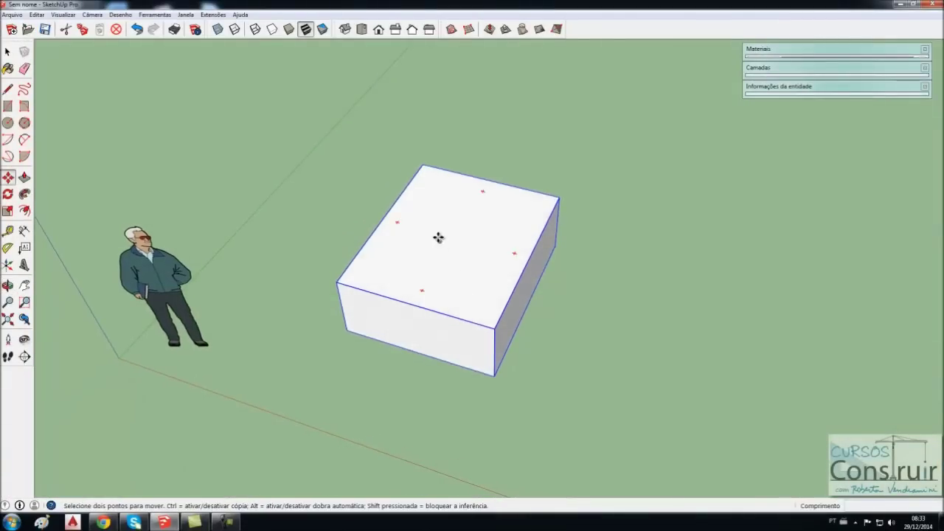
scroll(421, 201, up, 1)
scroll(420, 201, up, 1)
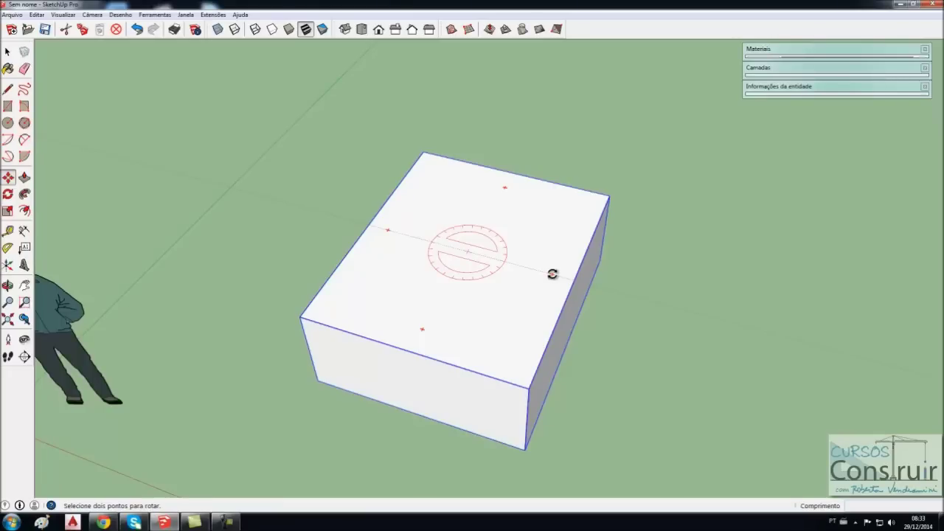
click(552, 274)
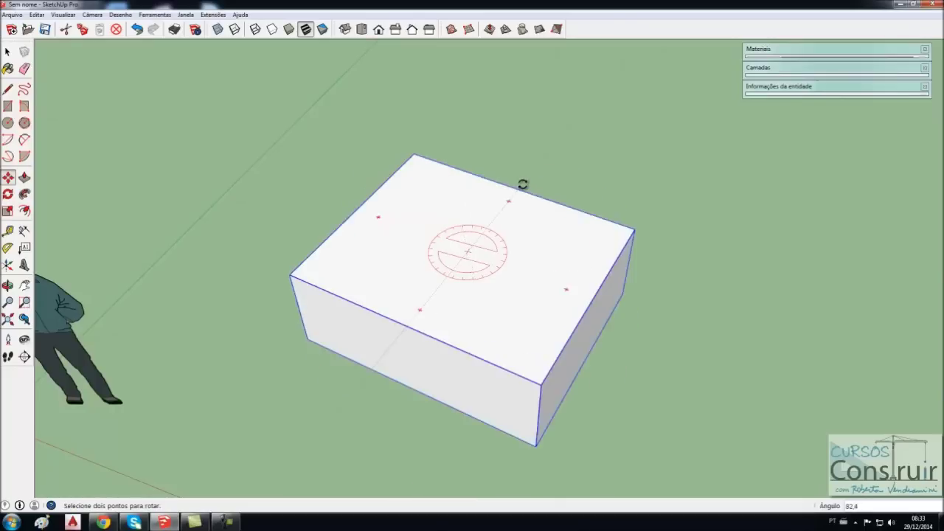
click(417, 152)
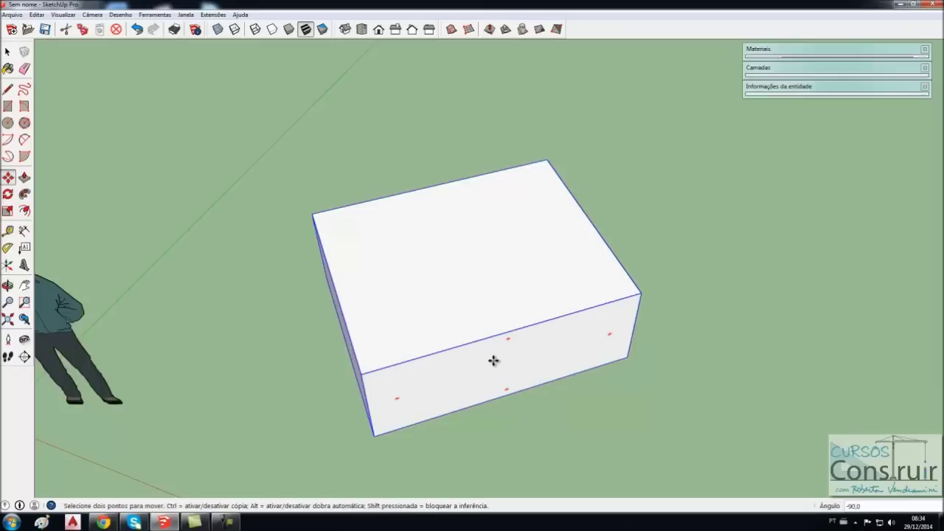
click(506, 388)
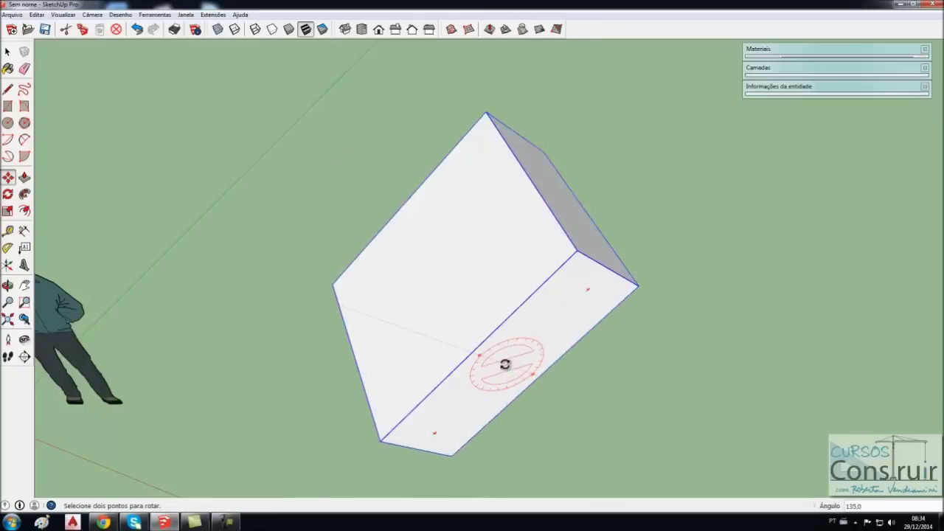
Step: Tip the box onto its end so it stands upright
middle_drag(516, 359, 489, 426)
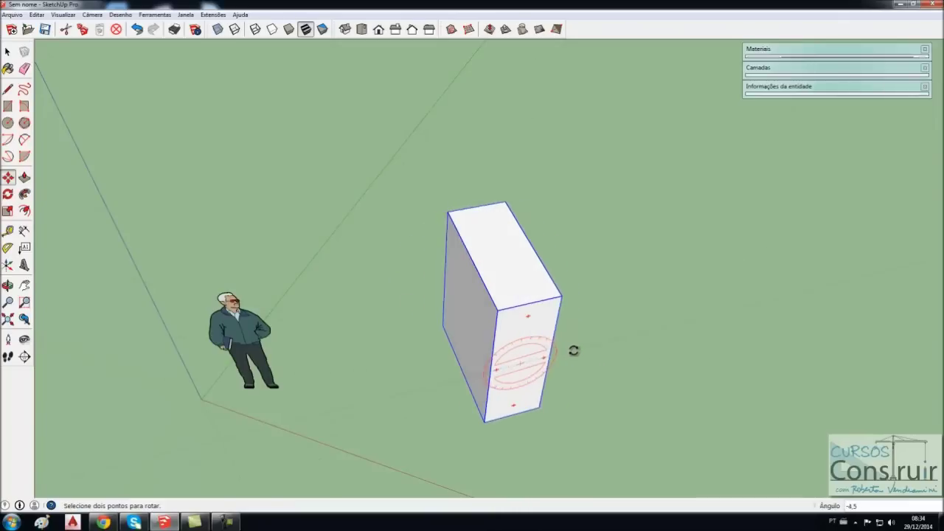
click(574, 351)
middle_drag(569, 358, 596, 348)
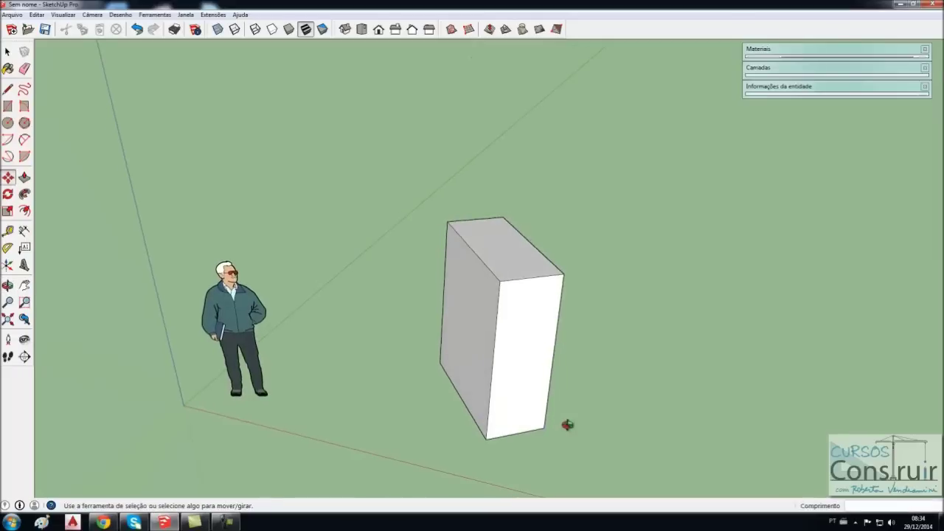
Step: Shift the upright box slightly left and turn it around its vertical axis
key(m)
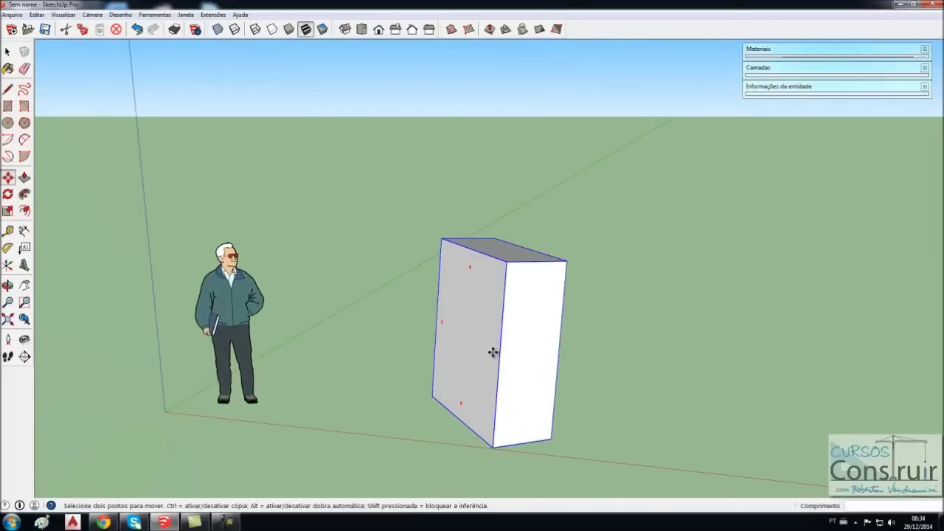
click(493, 352)
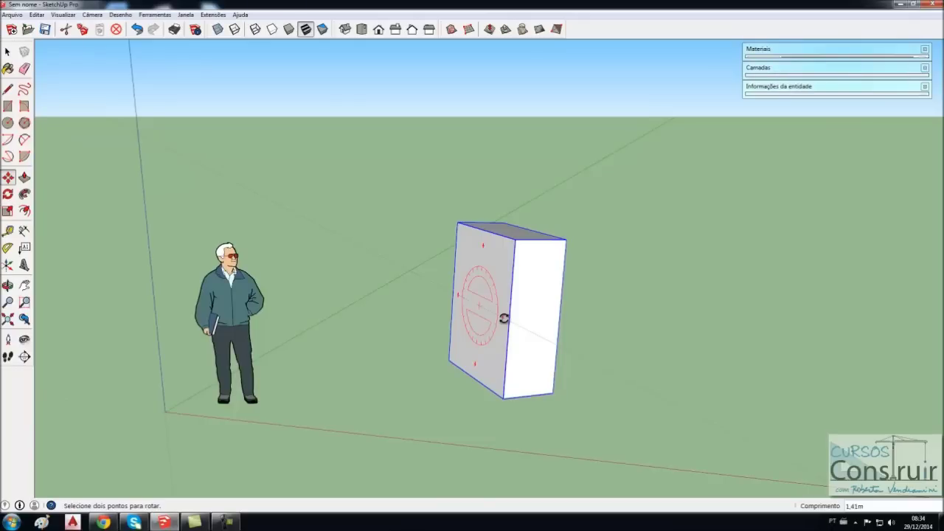
click(504, 318)
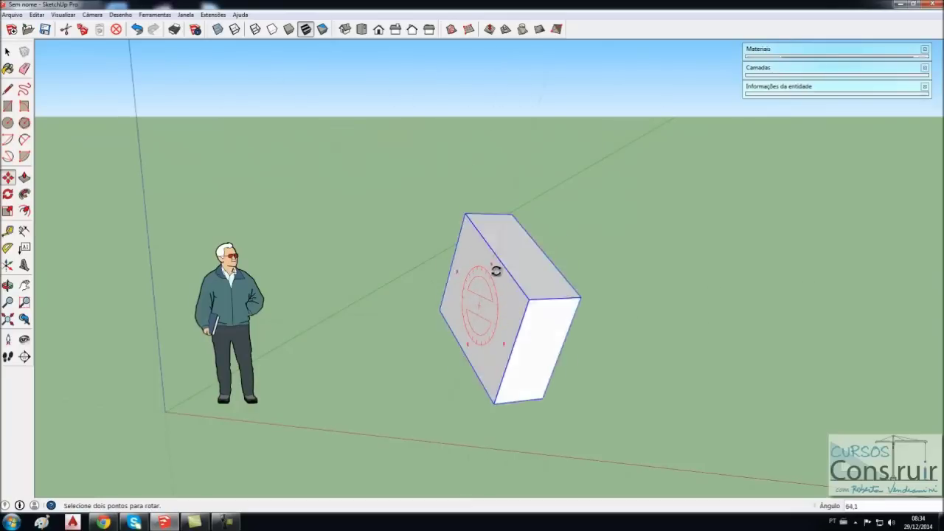
click(494, 310)
key(m)
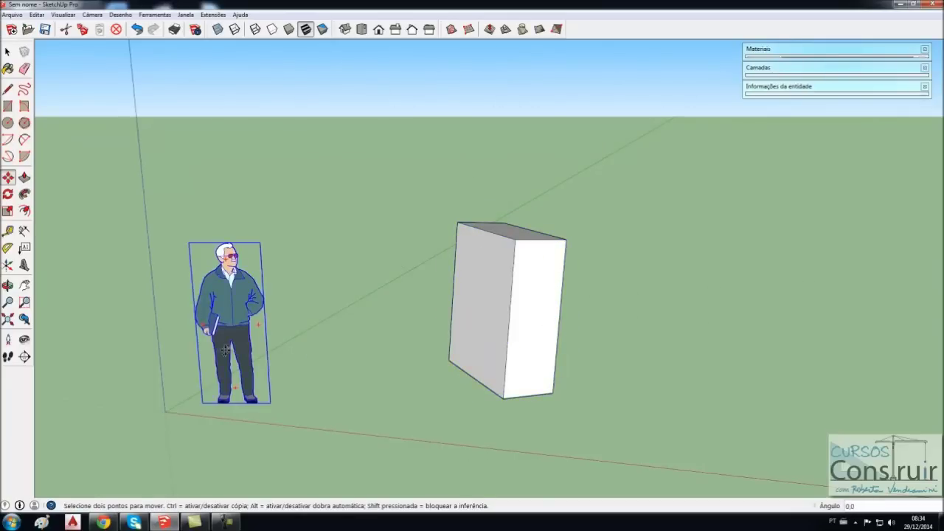
scroll(209, 340, down, 2)
mouse_move(209, 339)
middle_down()
mouse_move(686, 403)
mouse_move(668, 405)
middle_up()
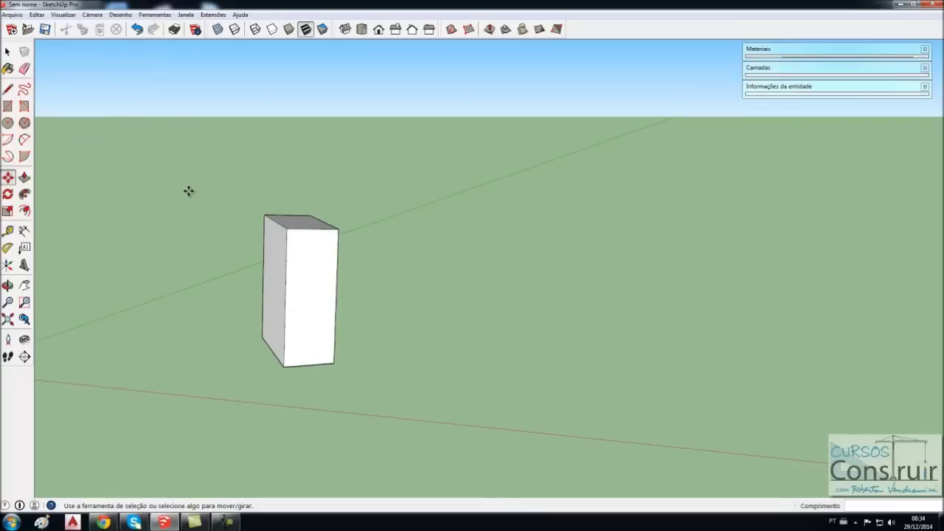
Step: Draw a ground rectangle, reverse its face, and push/pull it into a low box
click(8, 106)
click(467, 277)
click(591, 362)
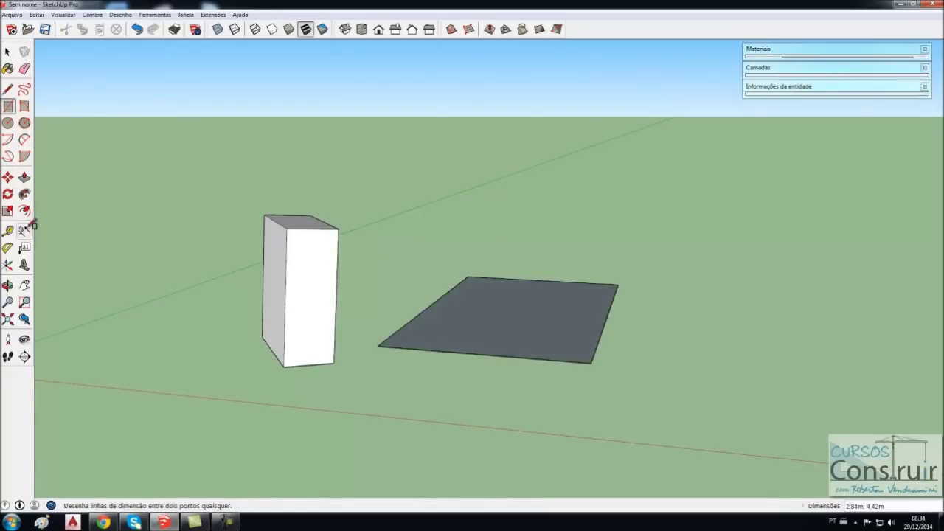
key(space)
click(537, 329)
right_click(536, 329)
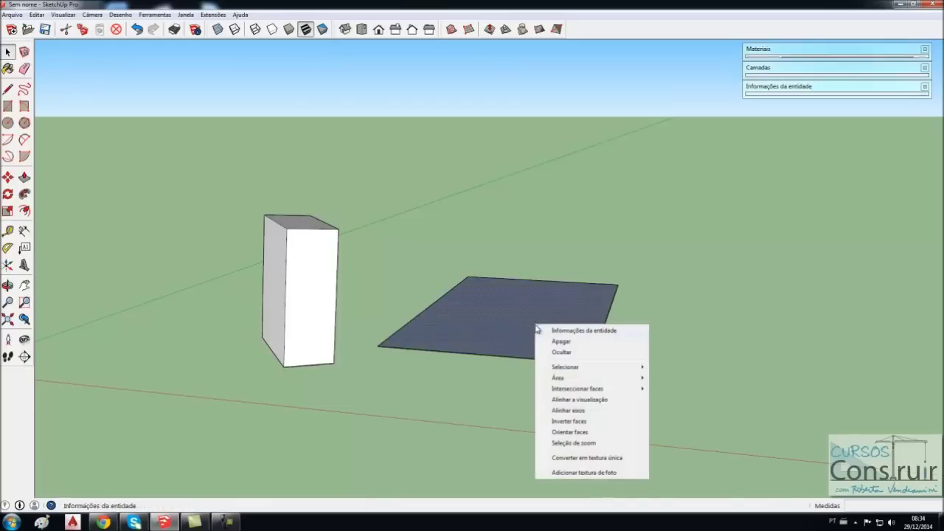
click(584, 422)
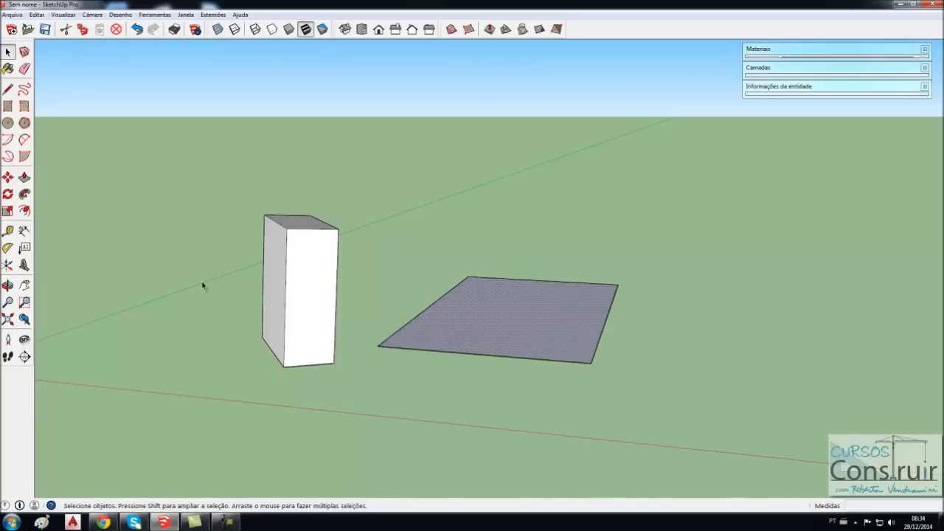
click(24, 177)
click(489, 322)
click(498, 270)
Step: Make the whole low box a component
click(8, 51)
click(467, 286)
triple_click(467, 285)
right_click(467, 283)
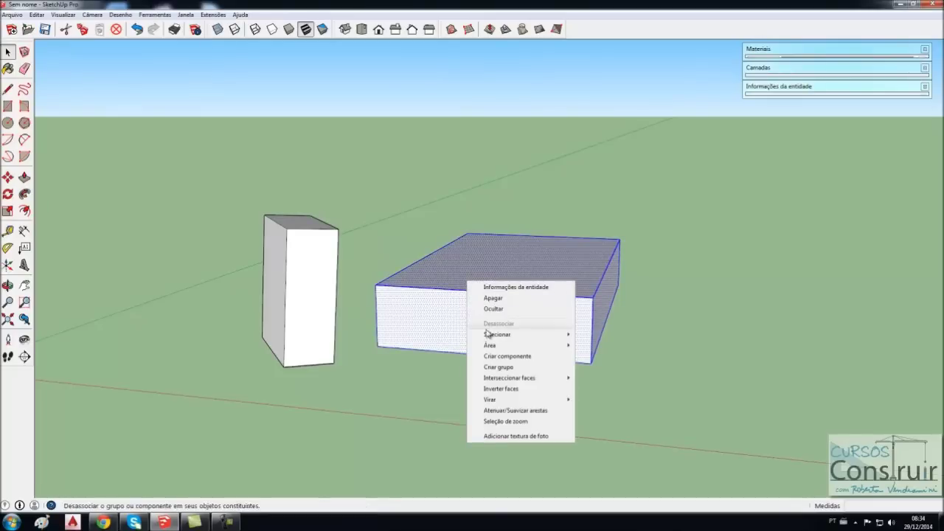
click(494, 357)
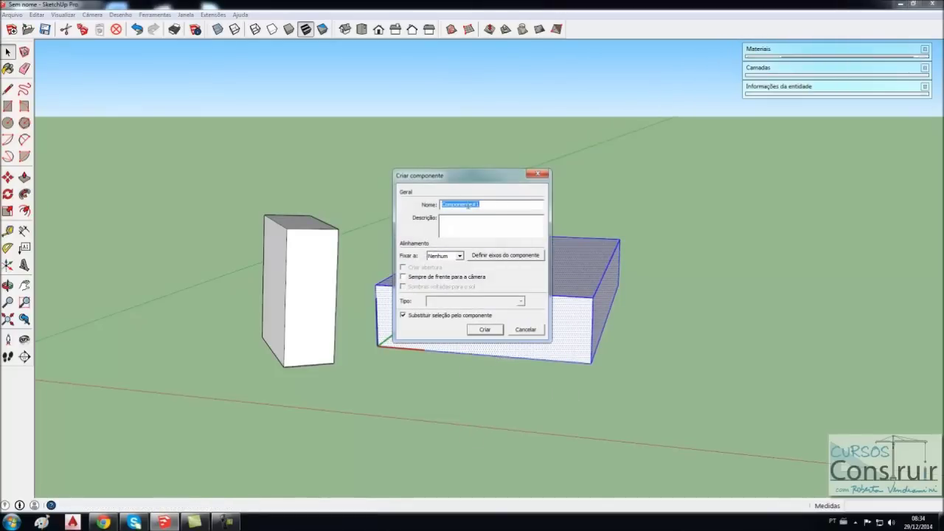
click(483, 330)
Step: Delete the tall upright box, leaving only the low component box
click(655, 375)
mouse_move(655, 376)
middle_down()
mouse_move(519, 427)
mouse_move(546, 418)
middle_up()
click(298, 243)
key(Delete)
mouse_move(297, 239)
middle_down()
mouse_move(442, 327)
mouse_move(362, 321)
mouse_move(519, 356)
middle_up()
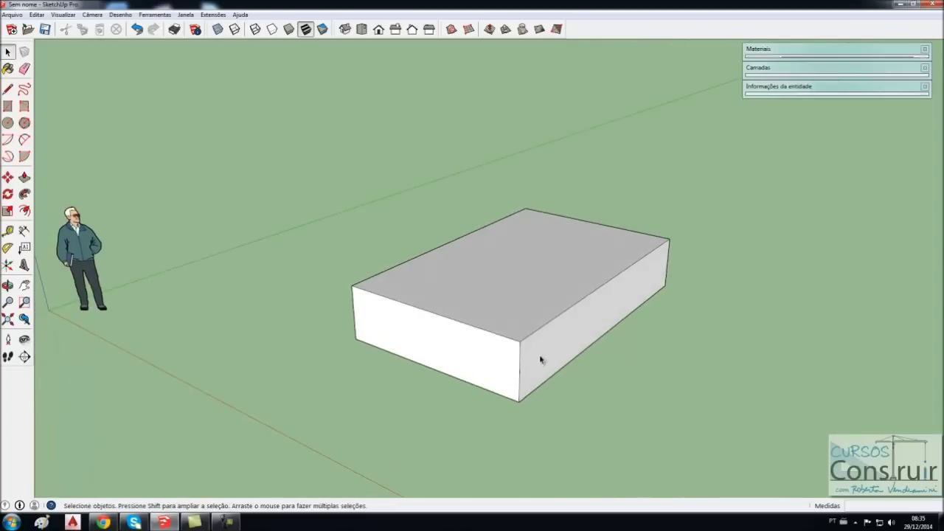
Step: Rotate the low component box about 90° around its vertical axis
key(m)
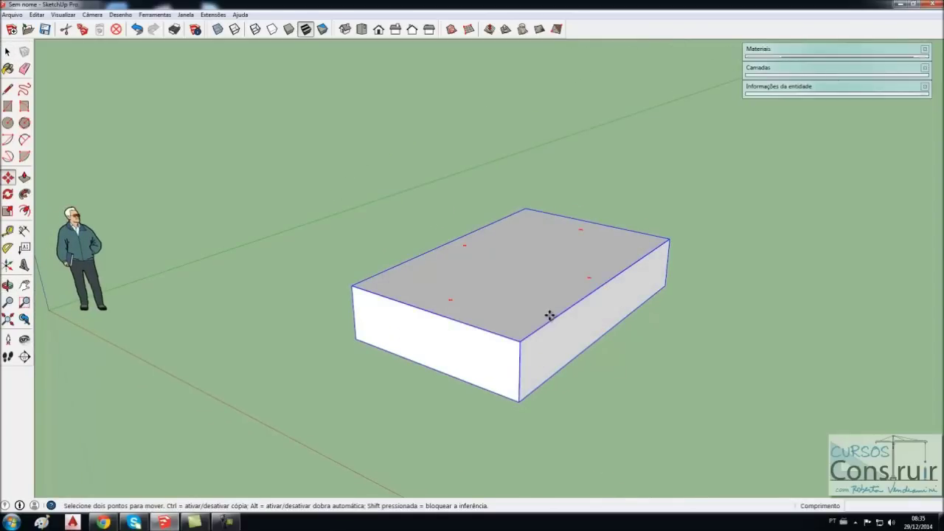
key(q)
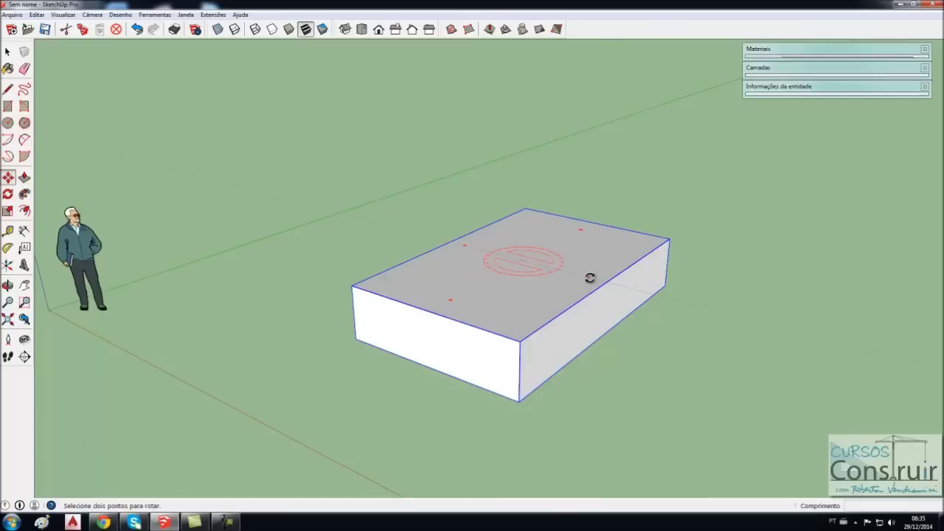
click(566, 275)
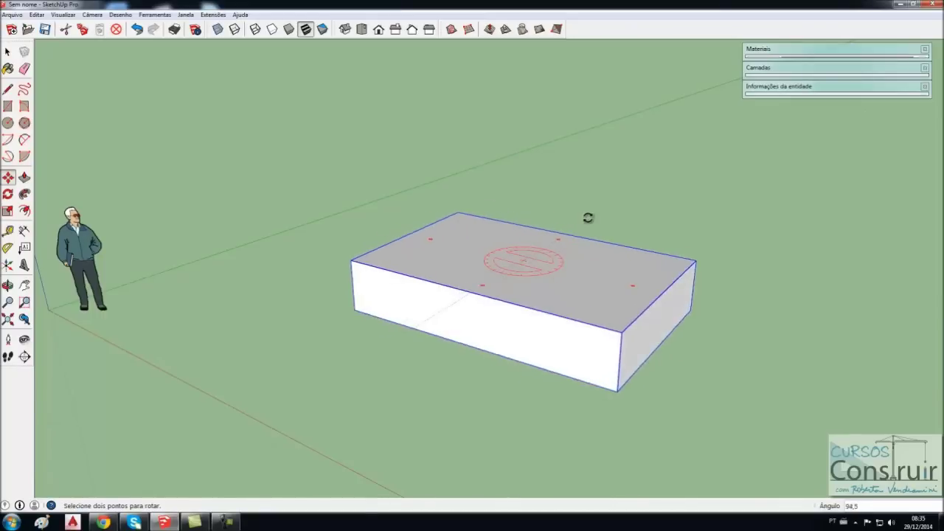
key(Escape)
scroll(795, 352, up, 1)
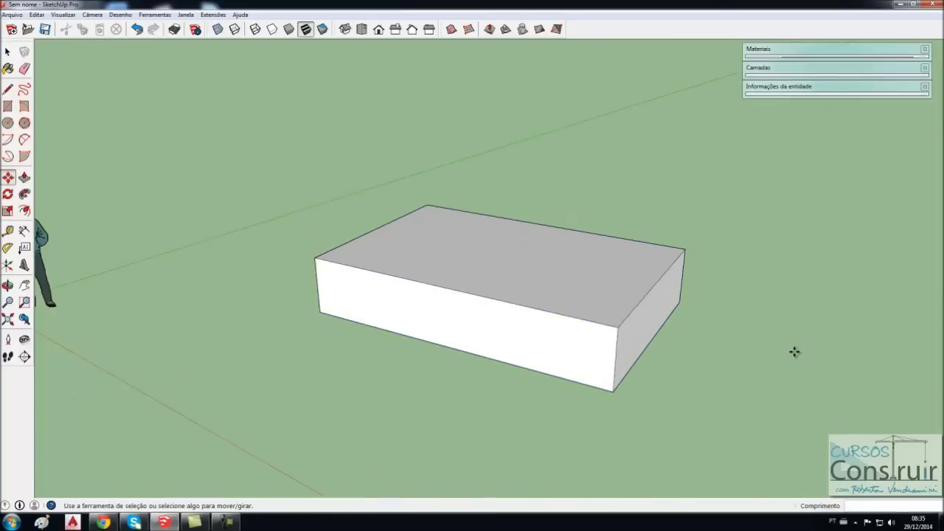
scroll(794, 352, up, 1)
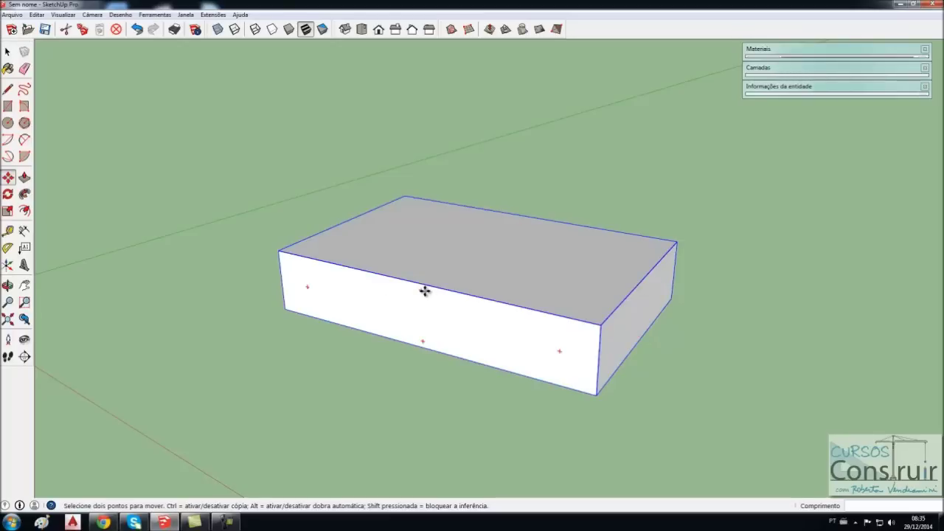
Step: Copy the low box and place the copy off to the right
key(q)
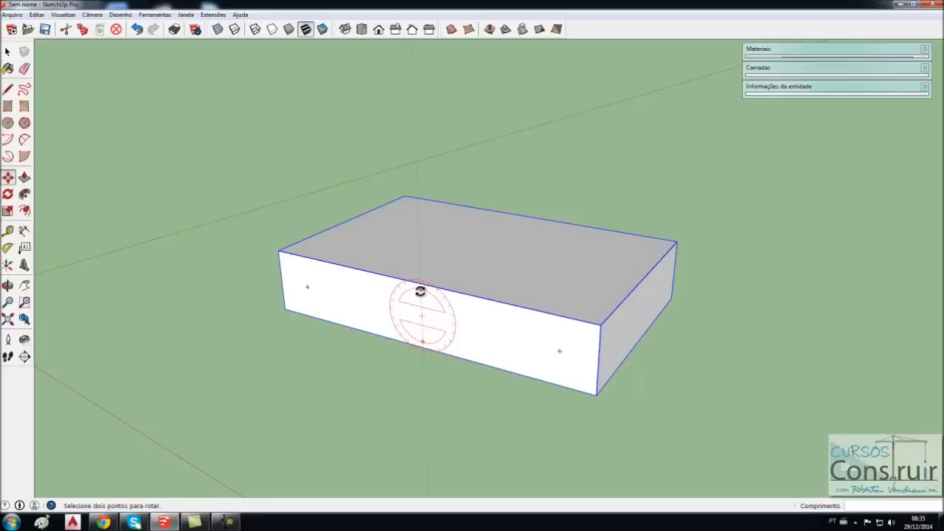
key(m)
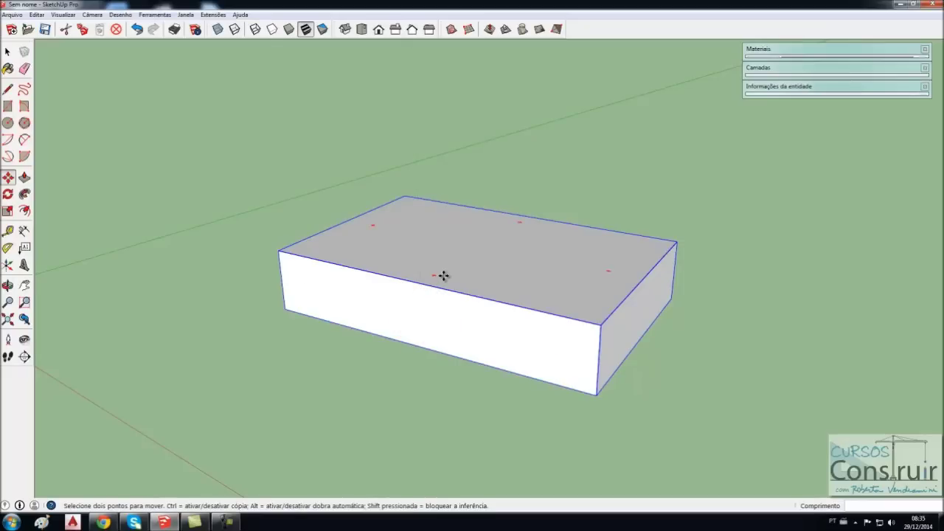
click(440, 277)
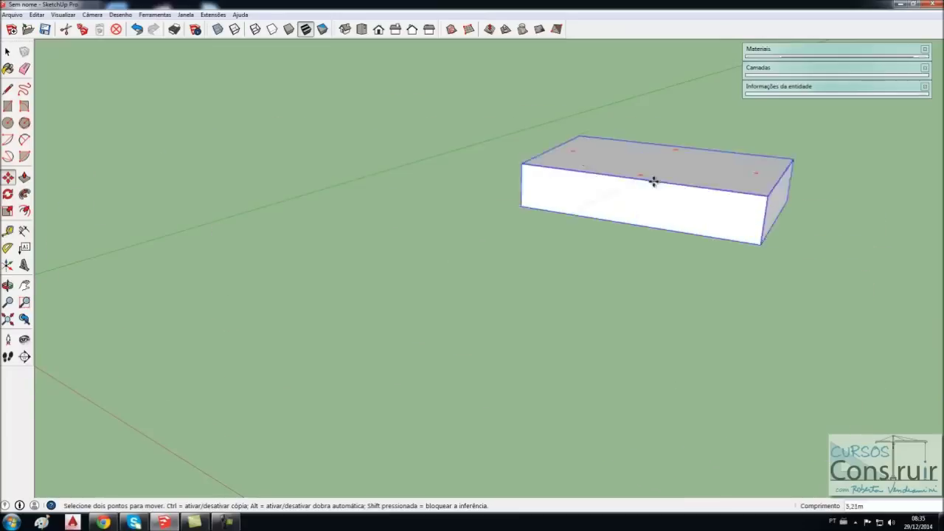
key(ctrl)
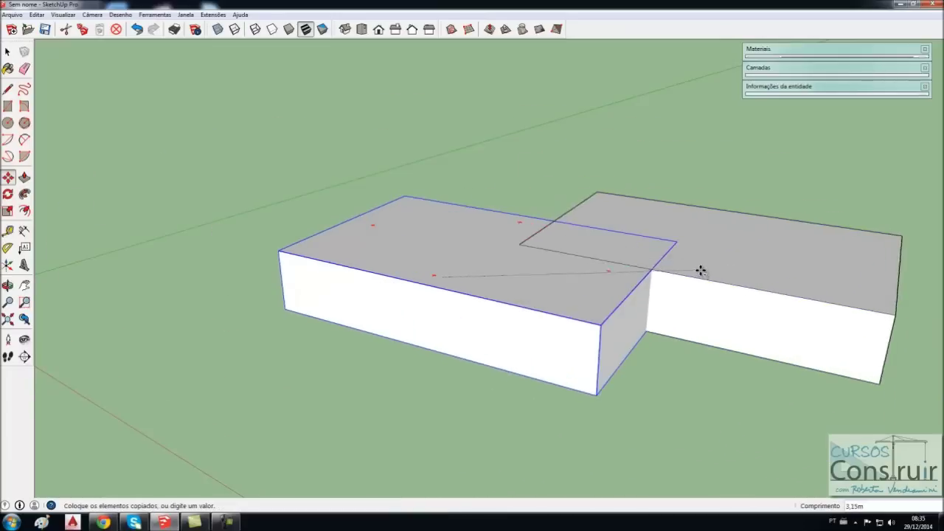
click(772, 192)
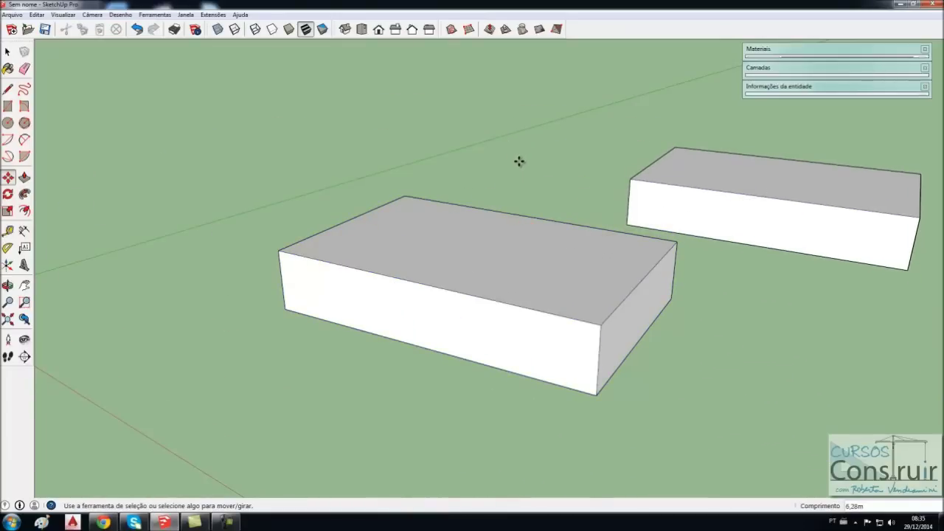
Step: Rotate the original box about 118.1° around its top
key(q)
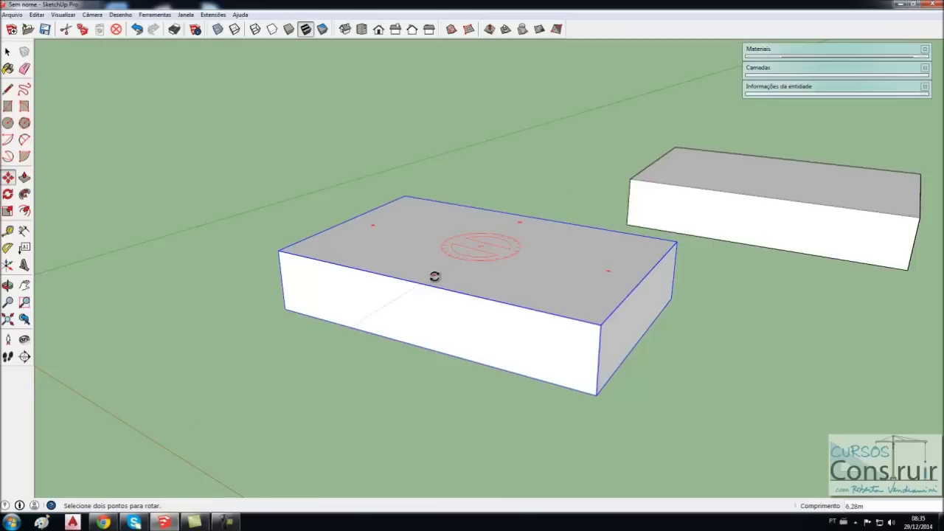
click(435, 276)
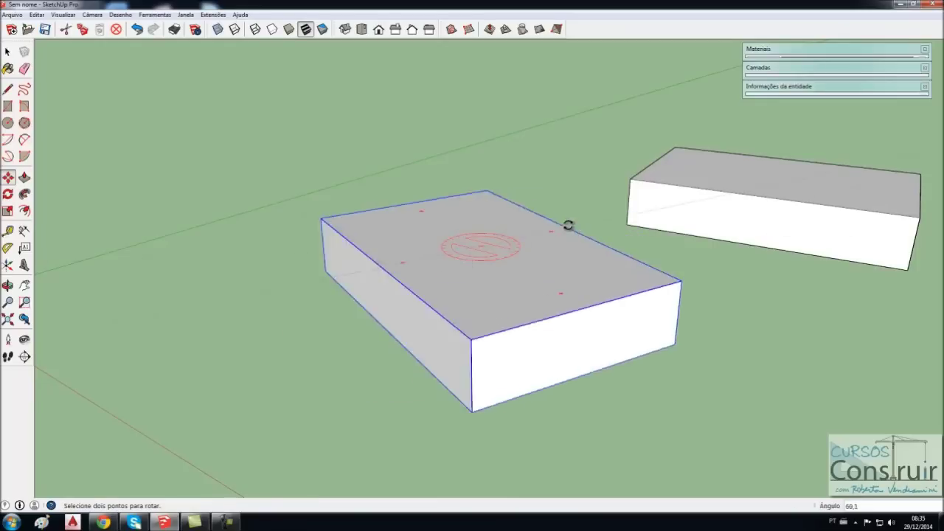
click(495, 182)
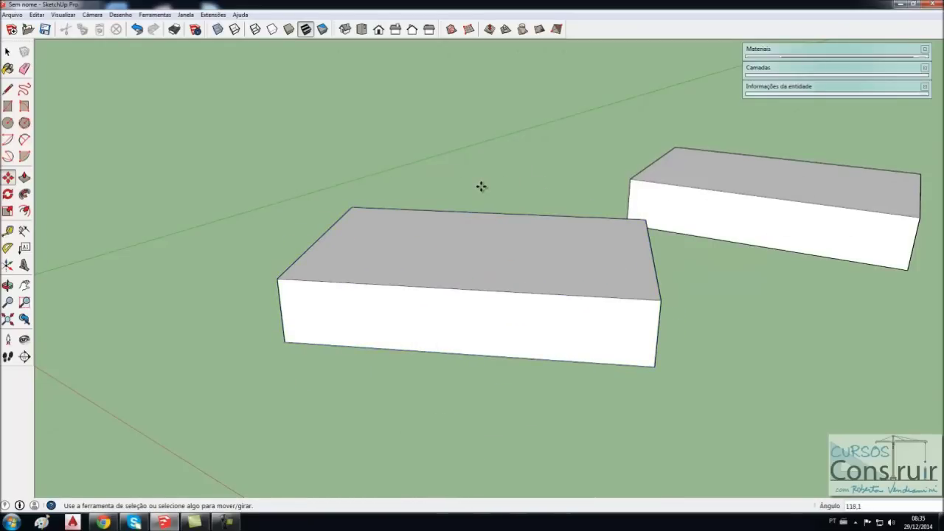